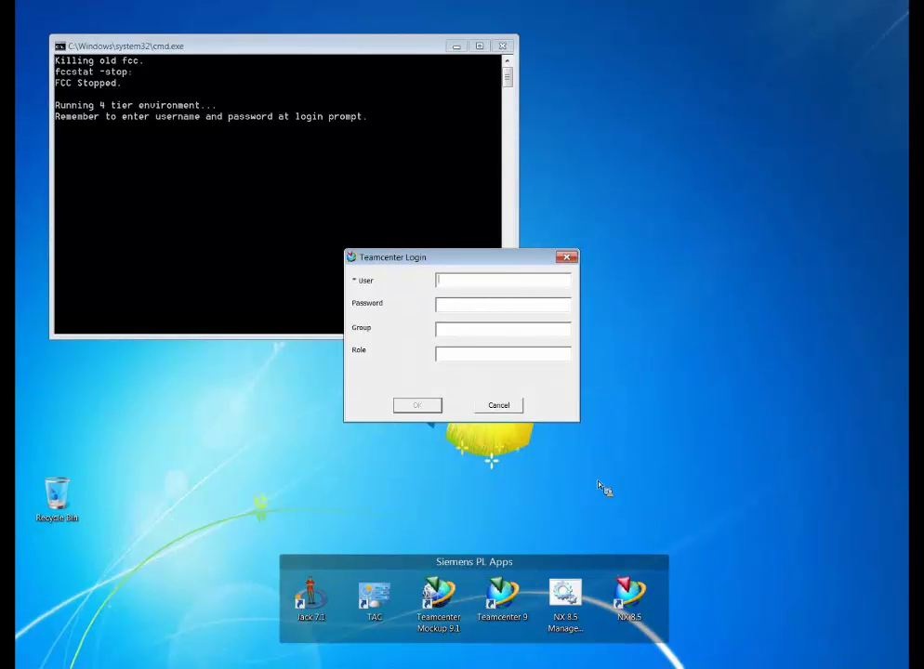
Step: Log in to Teamcenter with the user name and password to launch NX 8.5
text(mike)
key(Tab)
text(***)
key(Return)
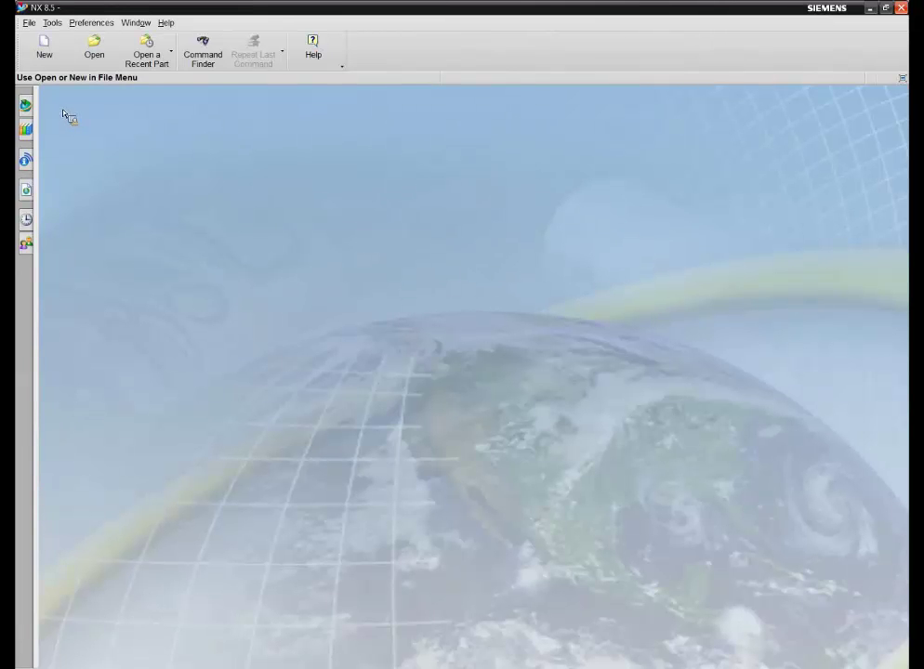
Step: Expand the Teamcenter Navigator down to TECH Tips > 01-Defining Work Packages > 146938/A
click(25, 130)
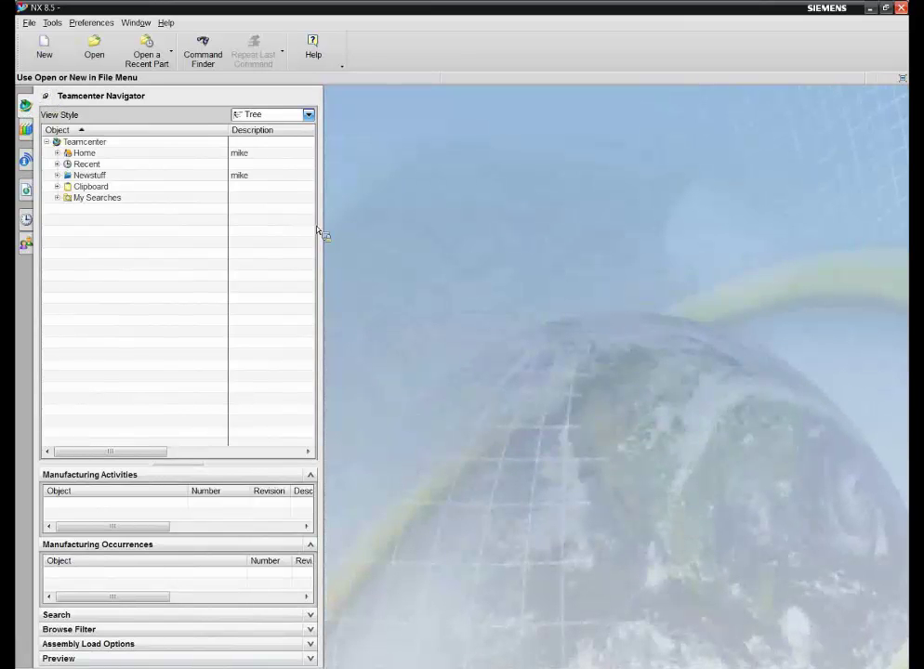
drag(317, 230, 176, 408)
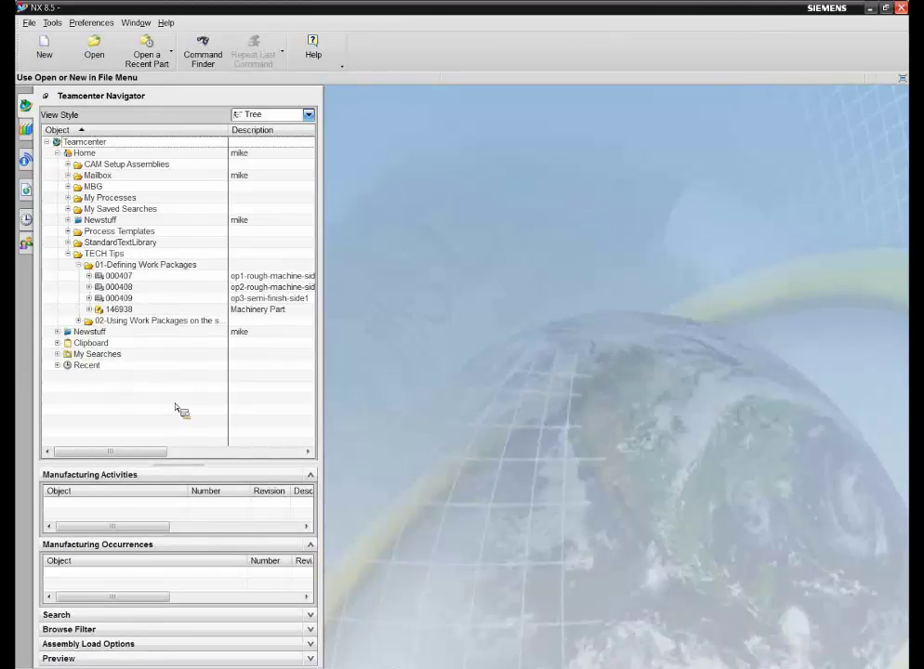
drag(175, 408, 59, 158)
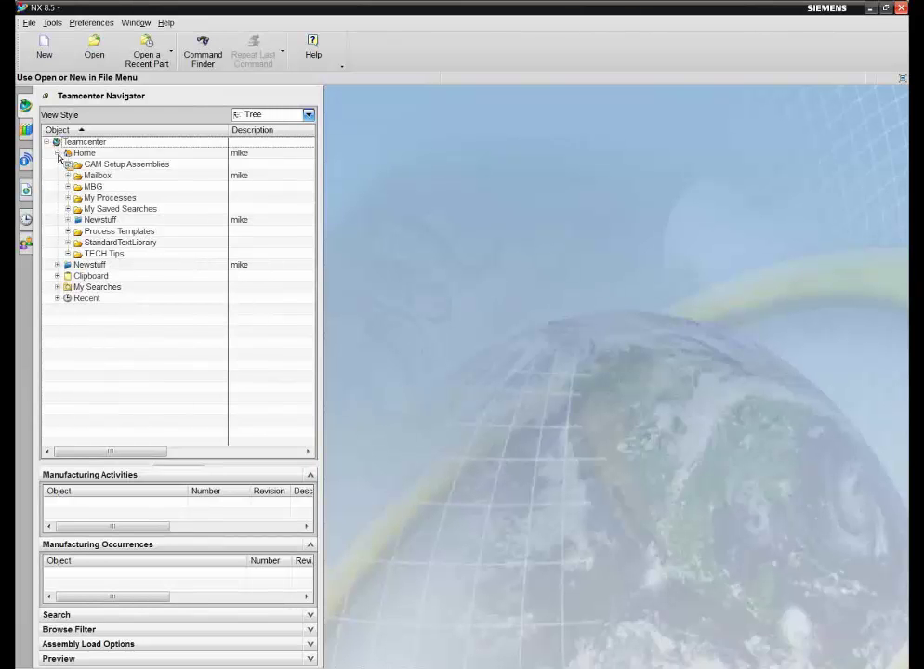
drag(58, 158, 141, 327)
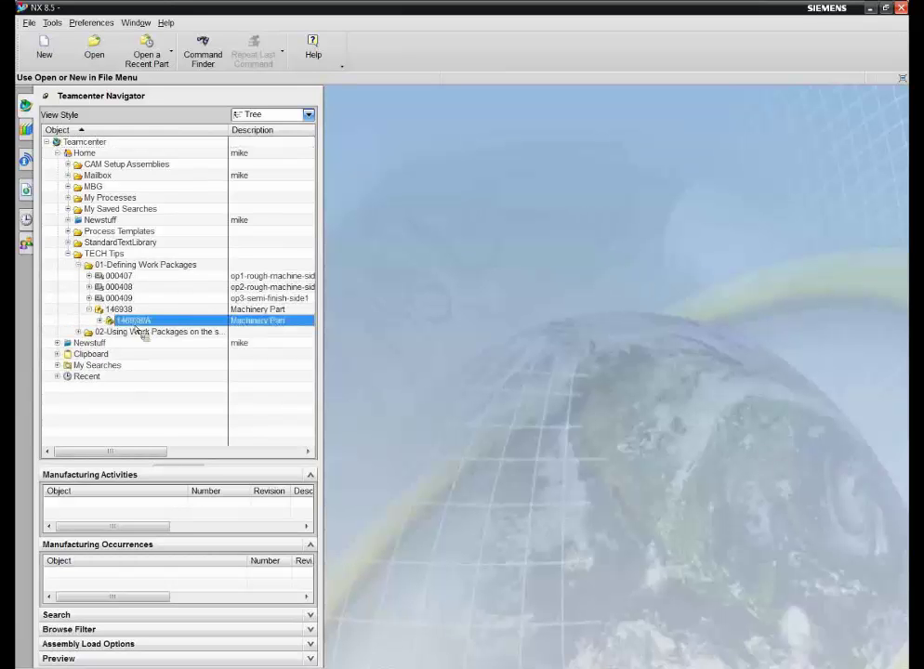
Step: Open revision 146938/A Motor Support and fit the model in an isometric view
right_click(137, 329)
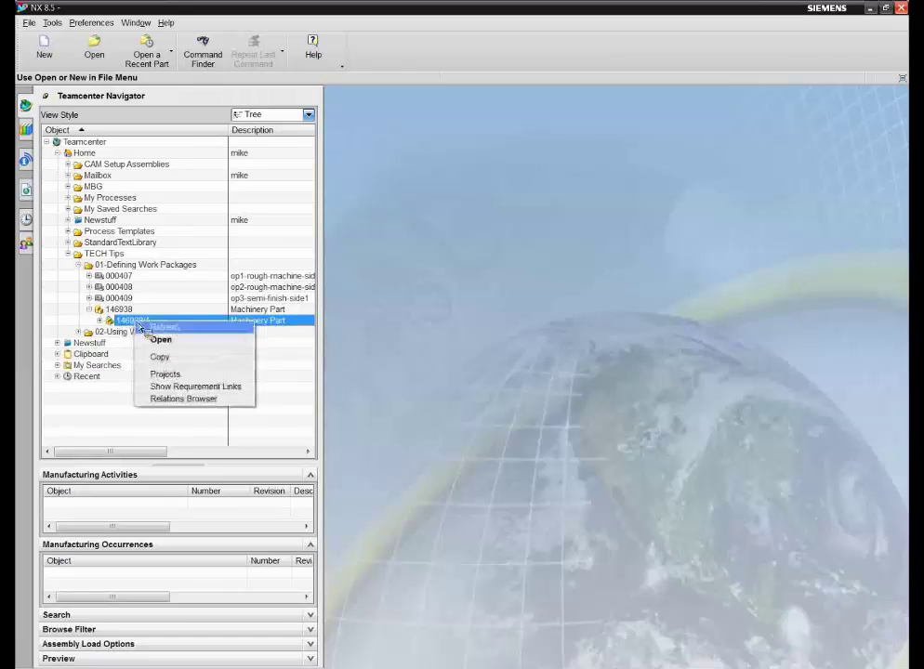
click(163, 343)
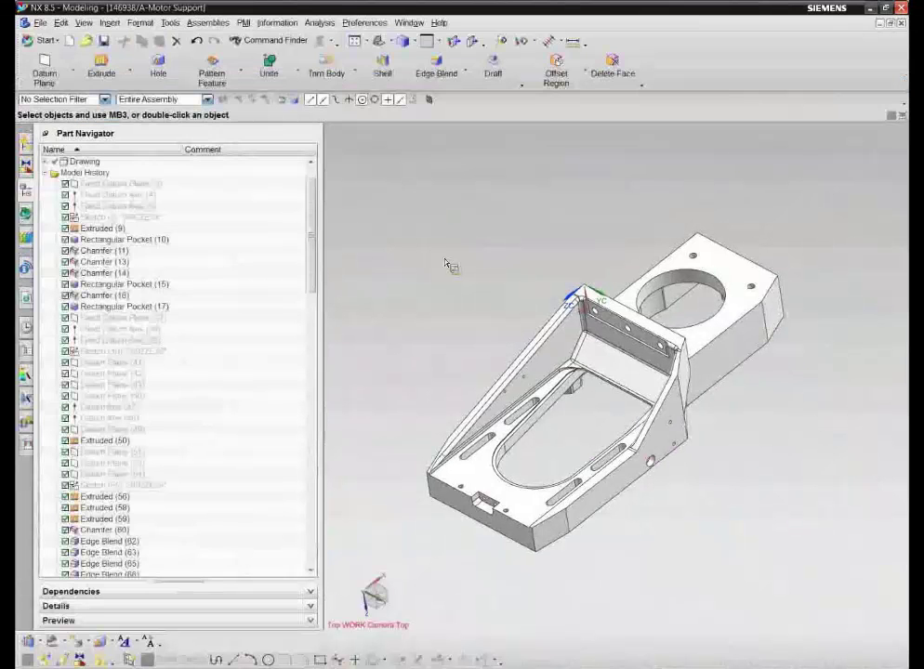
key(Home)
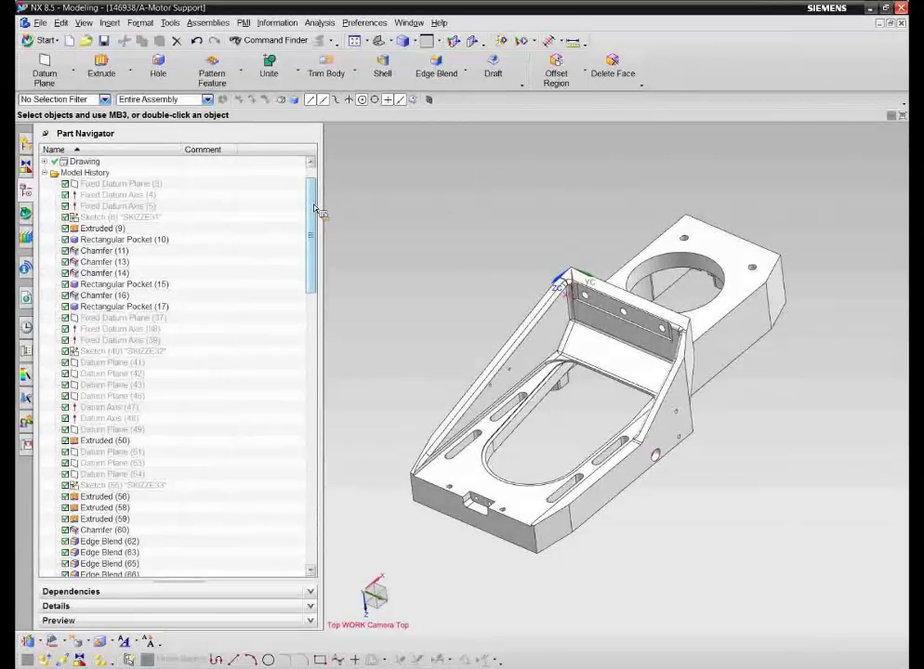
scroll(316, 210, up, 1)
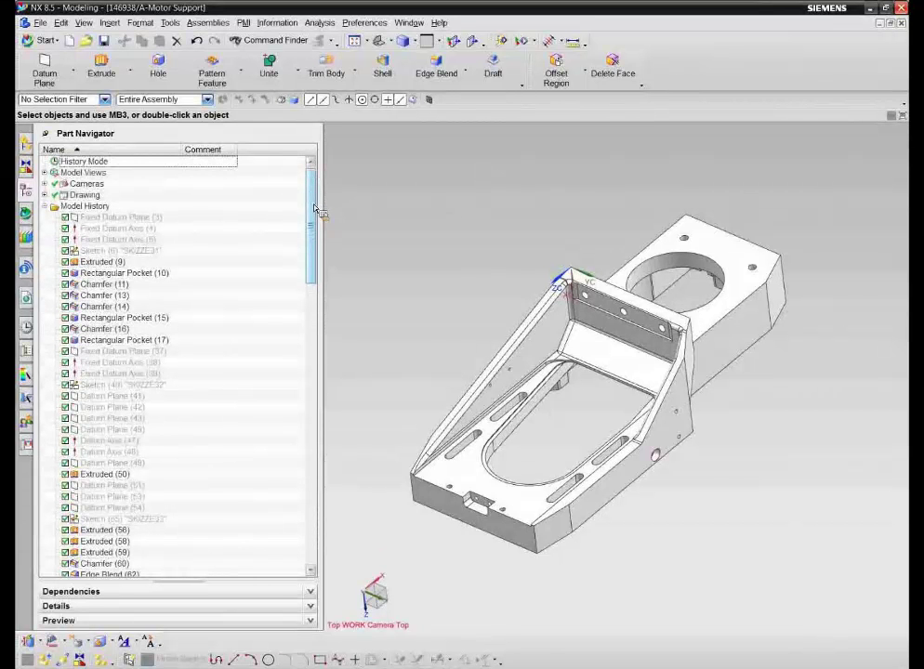
Step: Switch to Manufacturing and select setup 000407 (op1-rough-machine-side1) from the name-sorted list
click(46, 41)
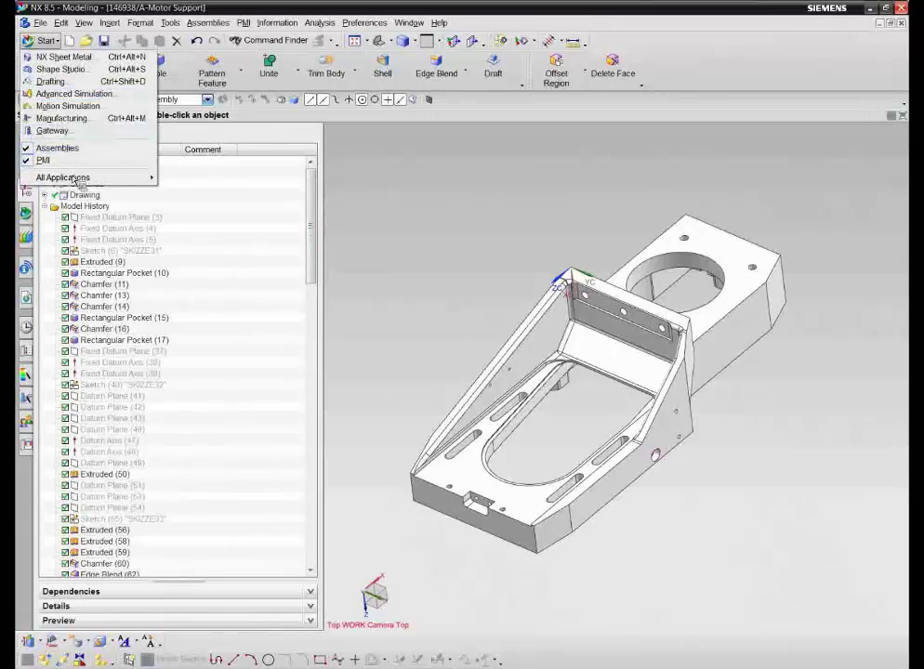
click(61, 118)
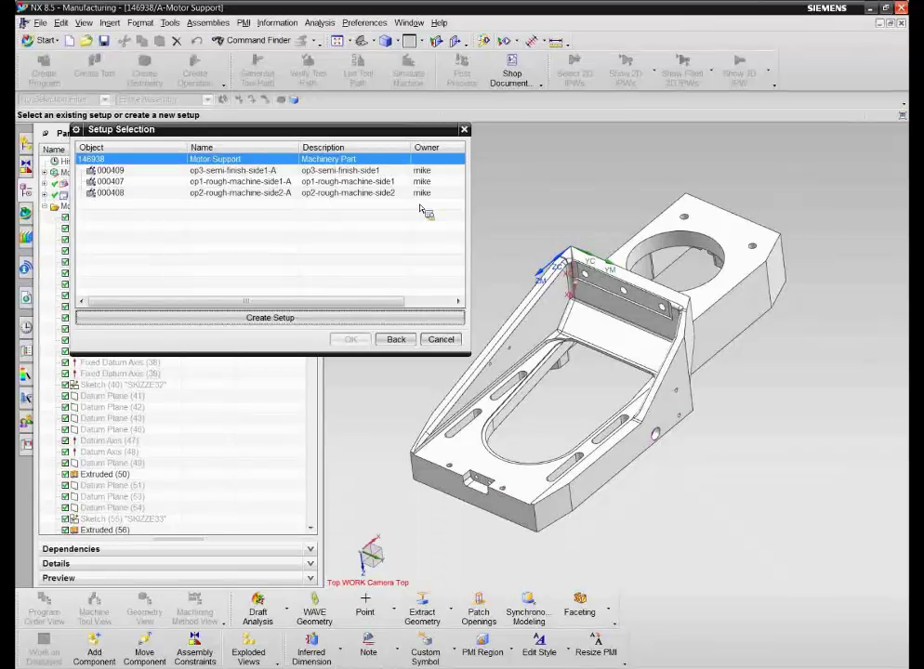
click(212, 147)
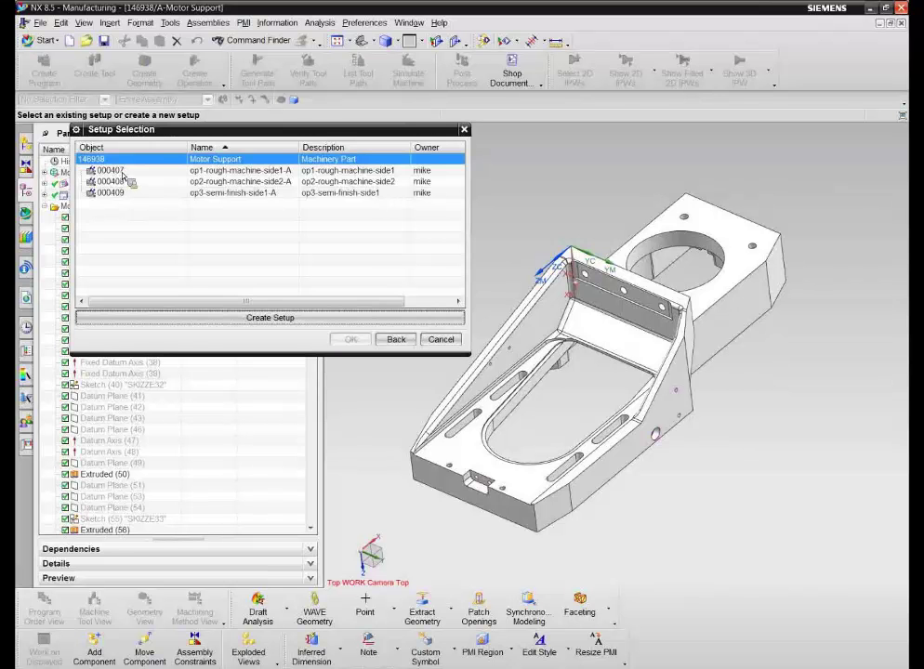
click(158, 171)
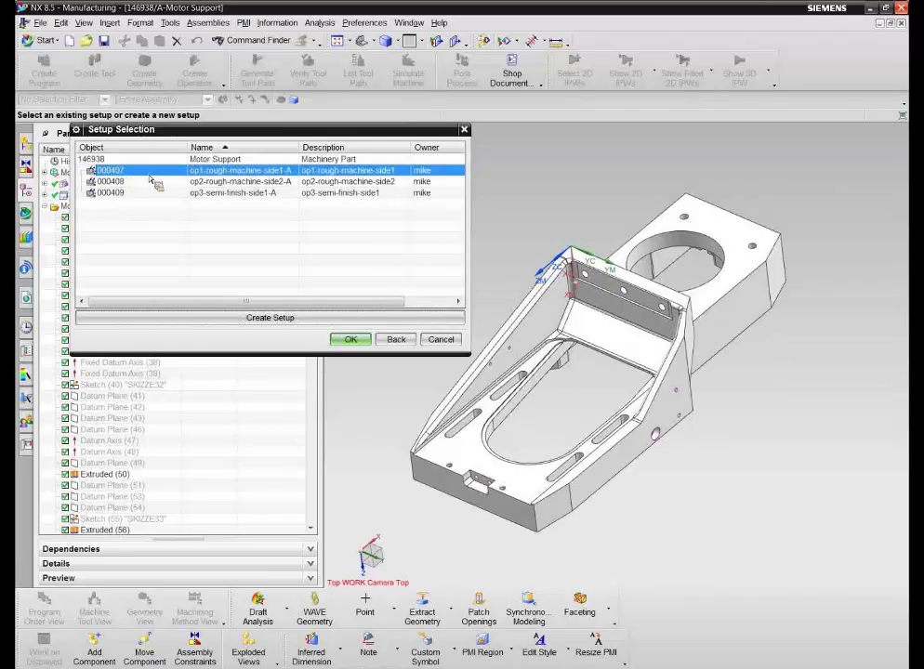
Step: Load setup 000407 onto the SIM01_MILL_3AX_SINUMERIK_MM_A machine
click(350, 340)
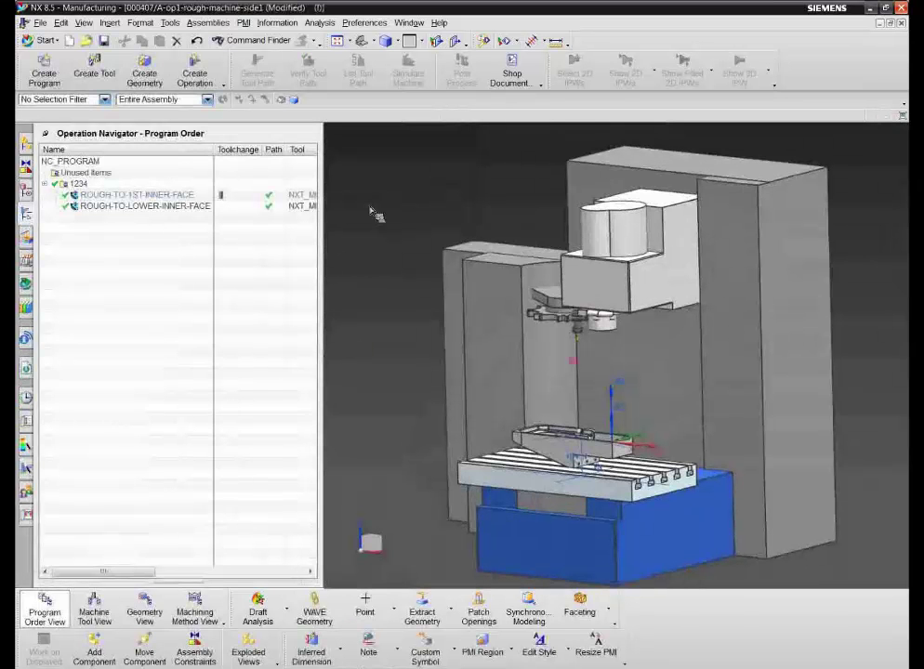
scroll(366, 202, down, 5)
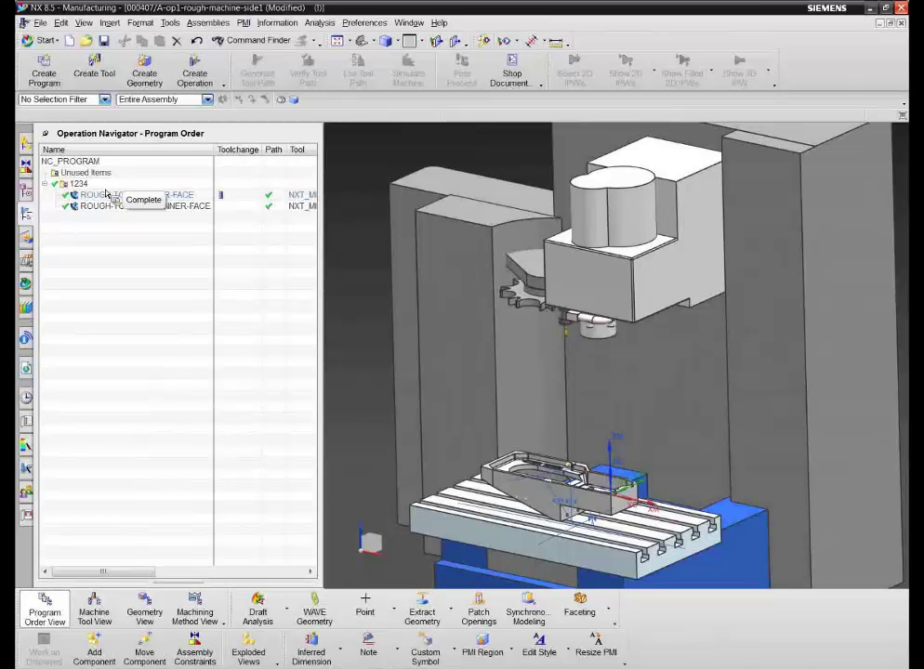
drag(107, 193, 112, 155)
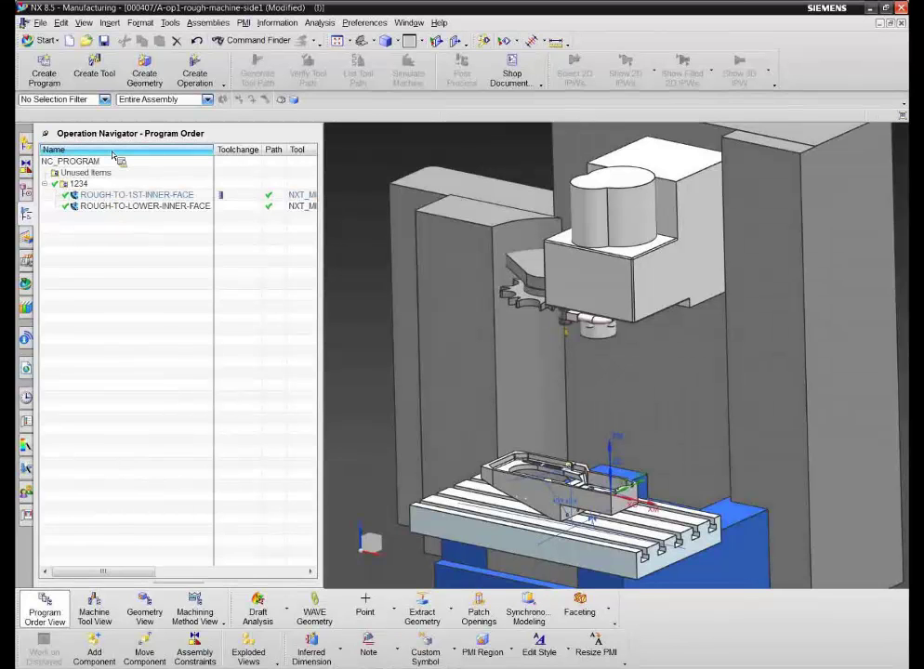
Step: Show the Machine Tool View and find NXT_MILL_1010_100_A in POCKET_01
right_click(113, 155)
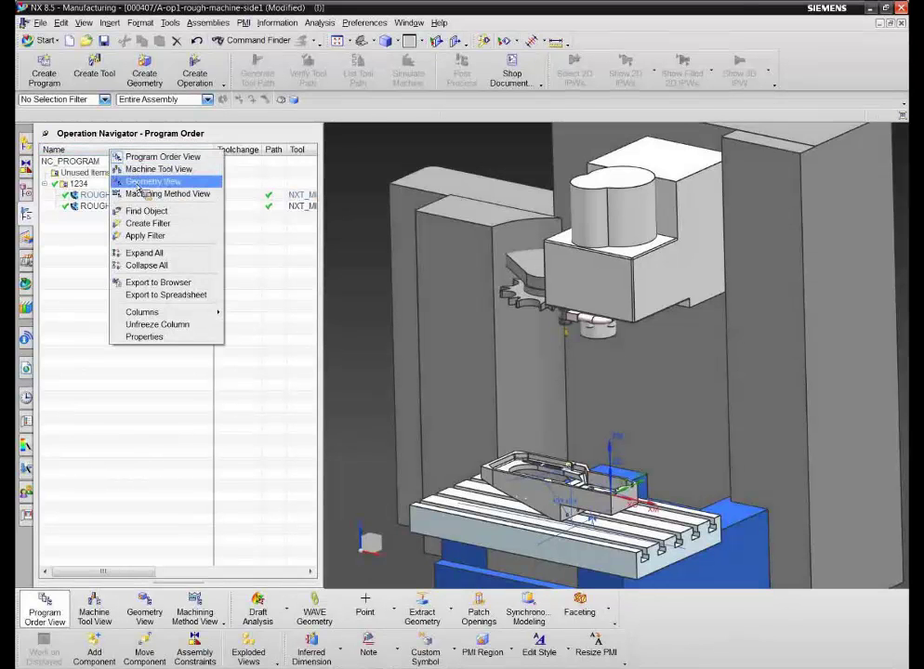
click(138, 185)
right_click(122, 151)
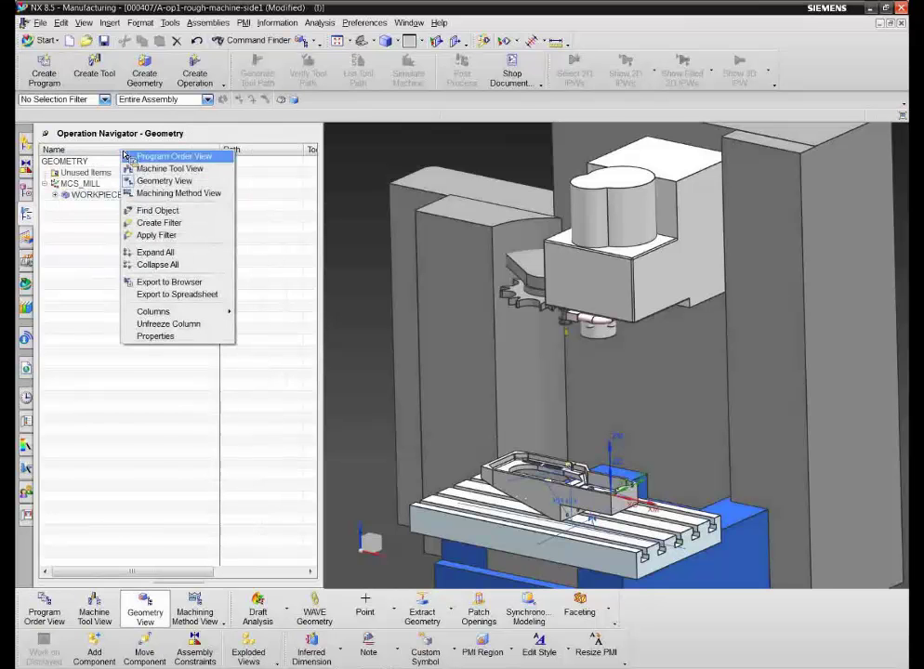
click(152, 169)
double_click(79, 195)
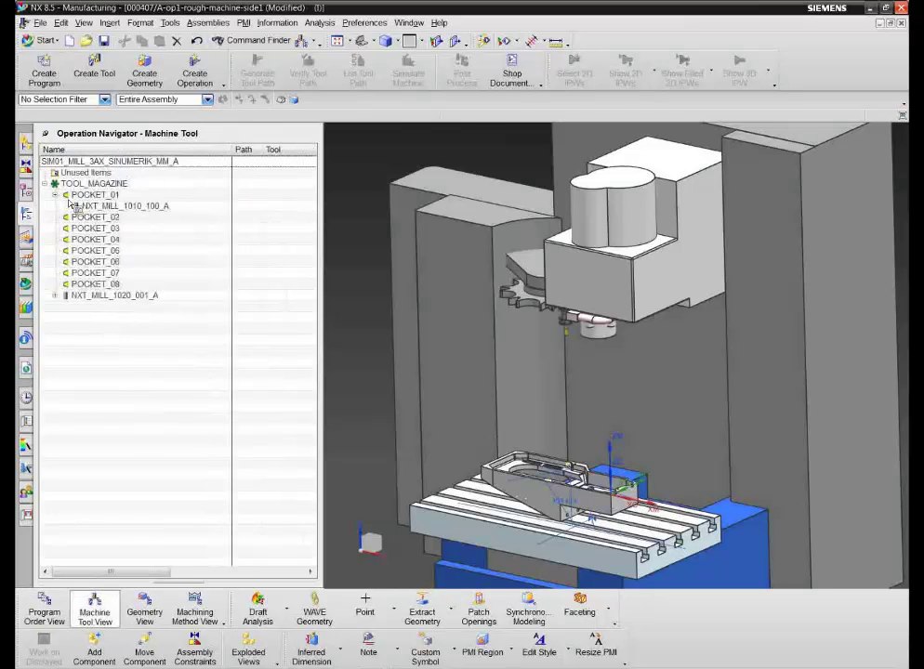
click(99, 208)
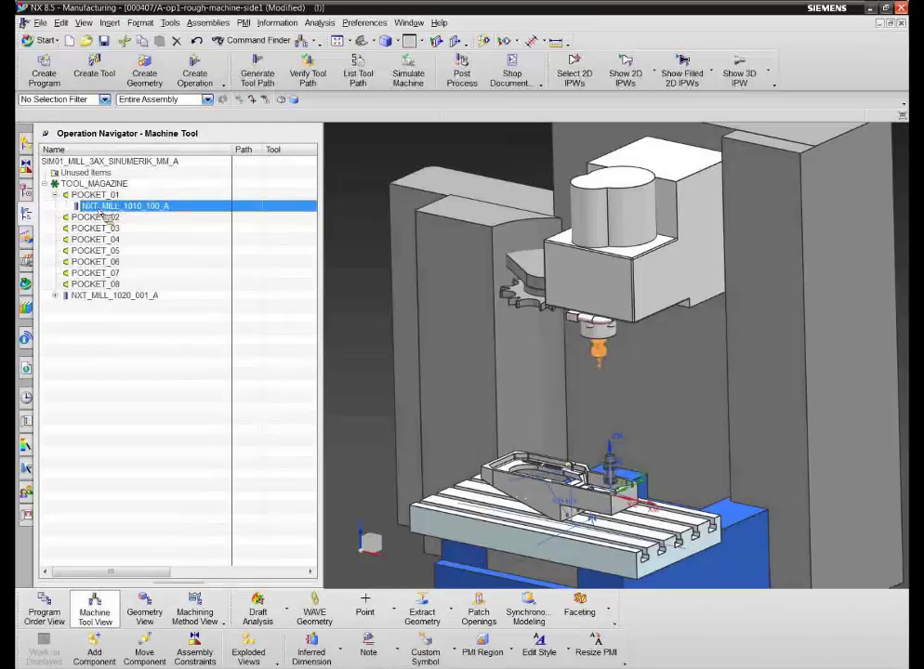
click(96, 162)
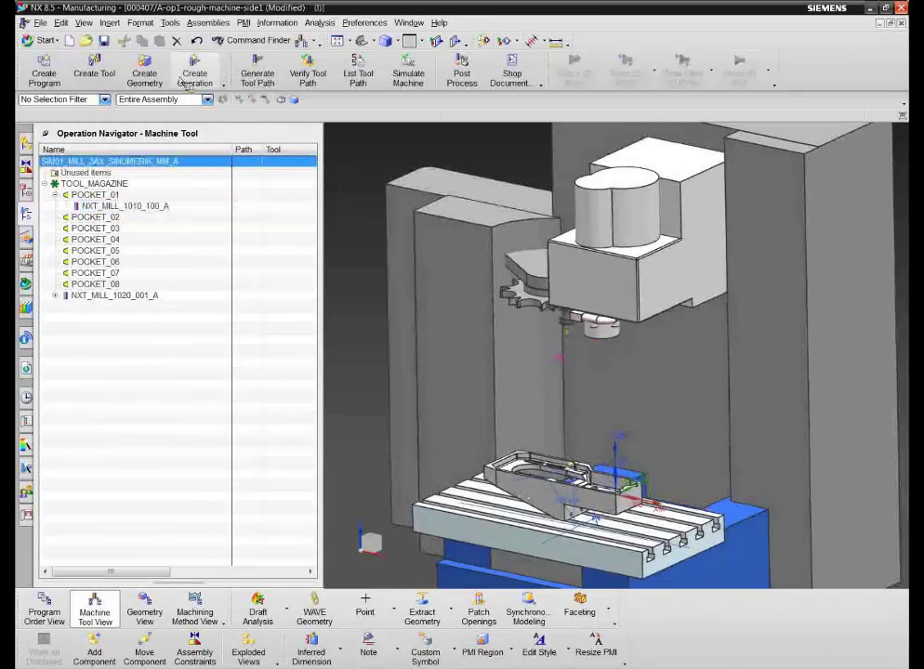
click(97, 74)
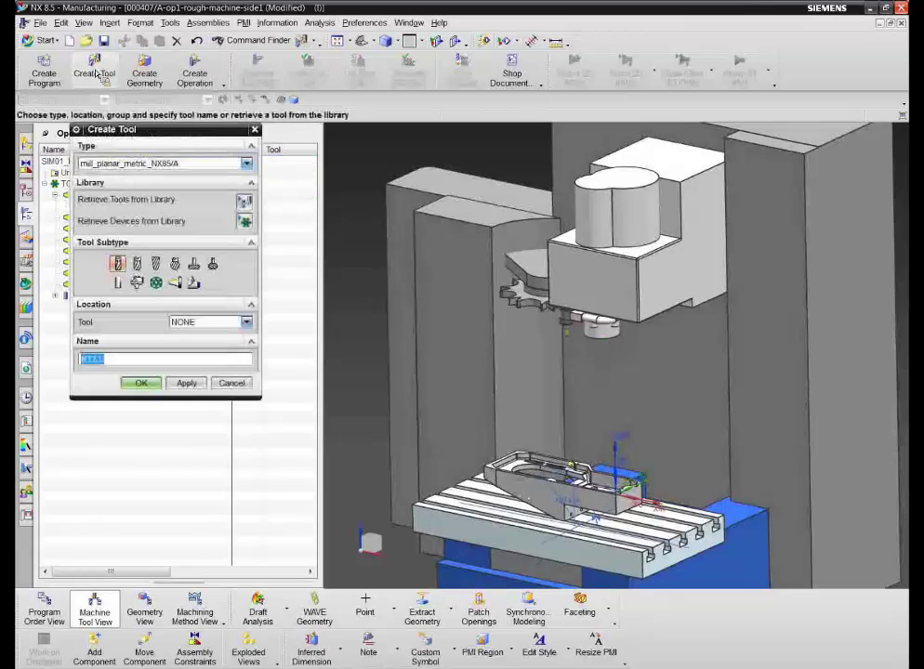
click(244, 201)
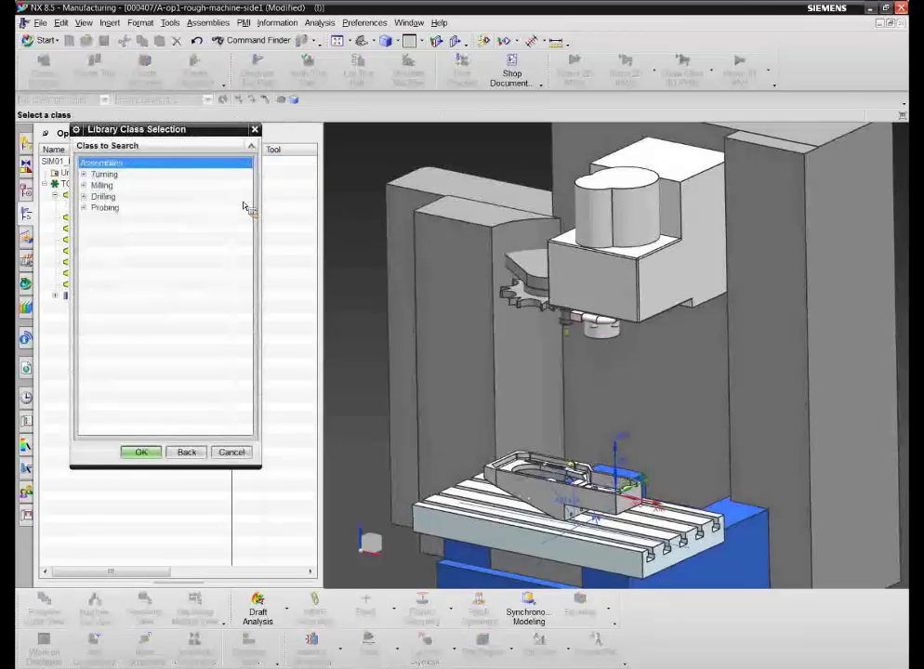
click(83, 185)
click(117, 197)
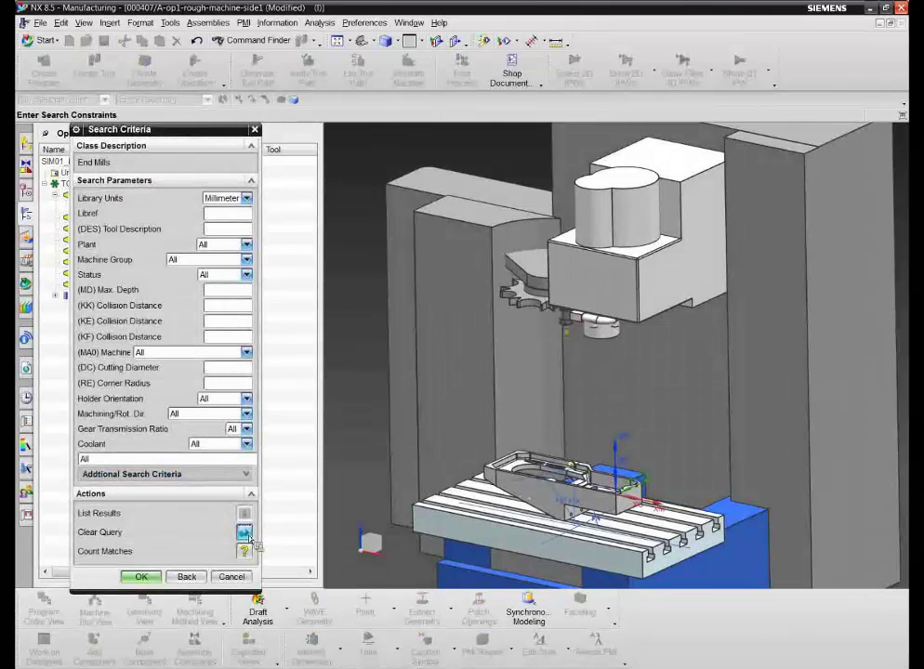
click(244, 551)
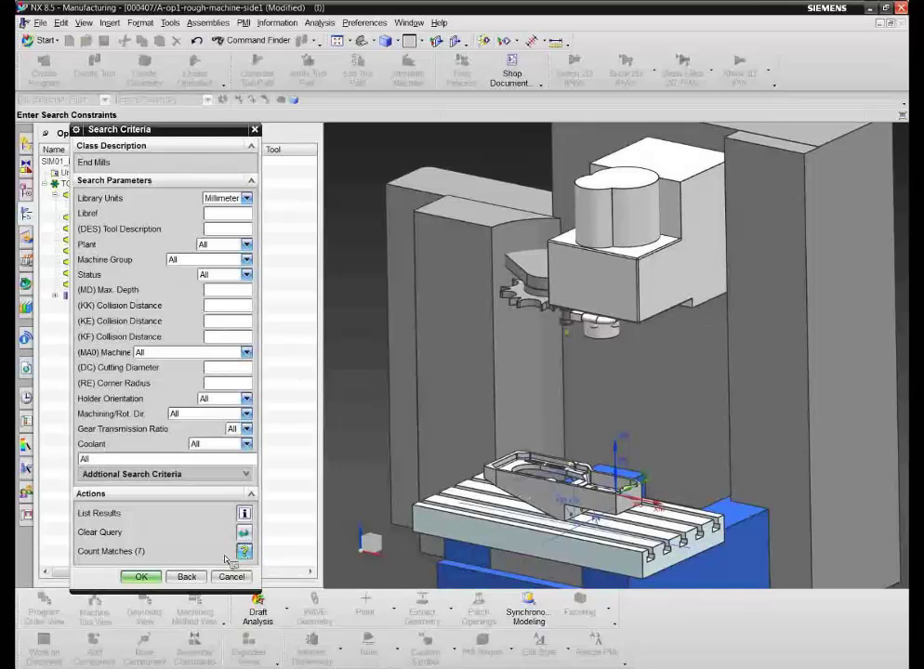
click(142, 577)
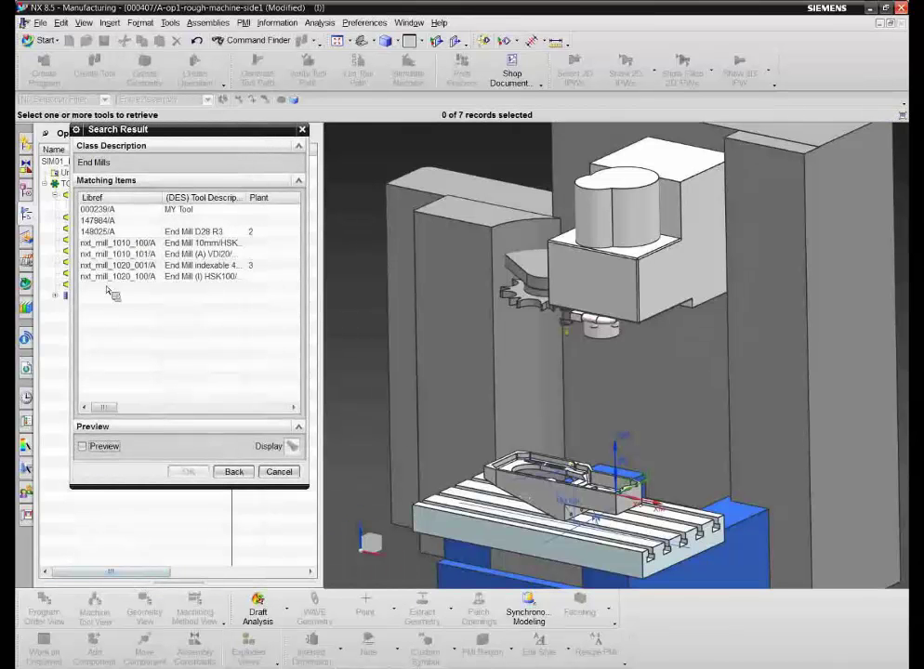
click(234, 472)
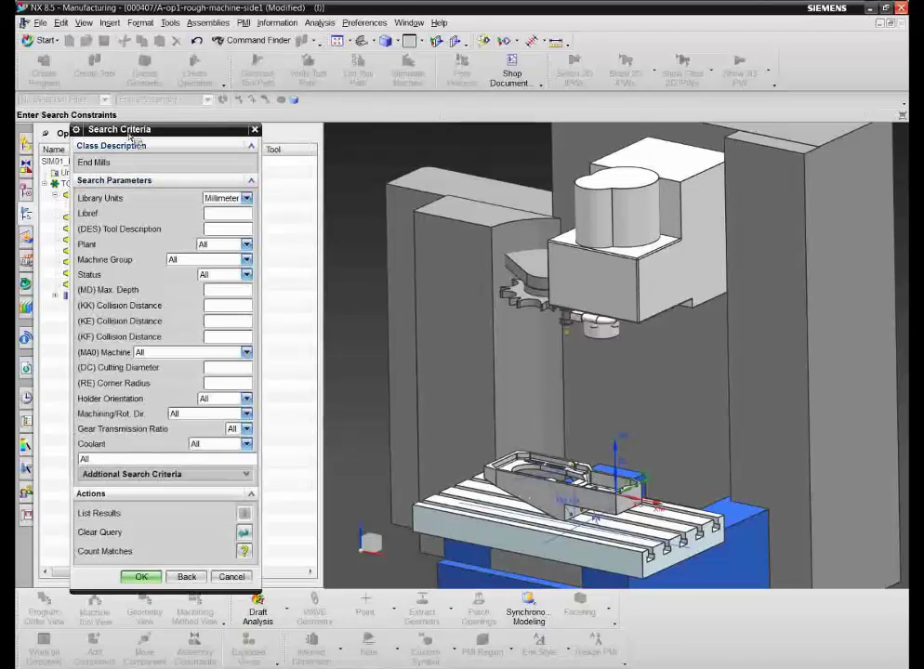
click(245, 575)
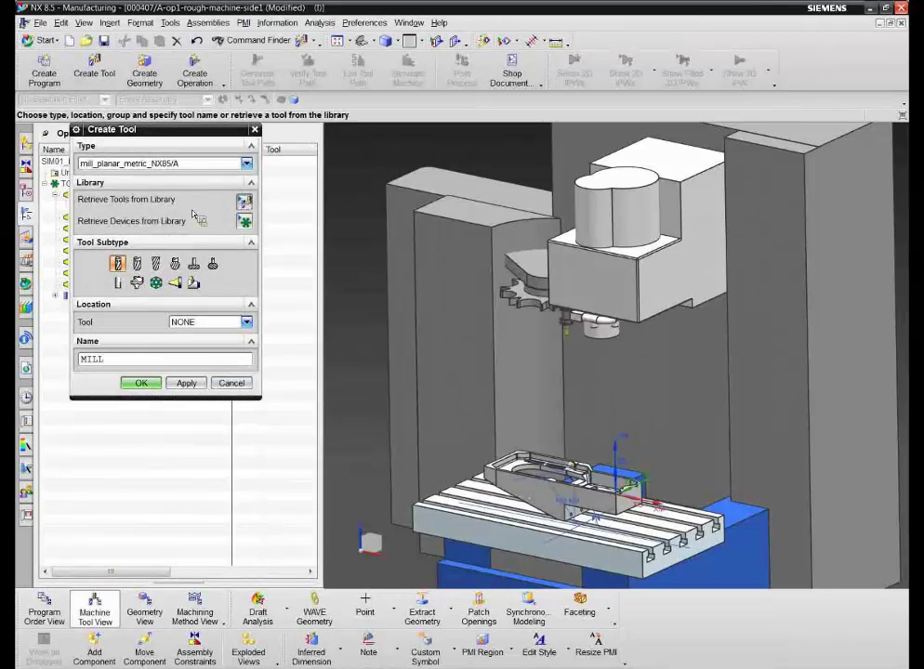
click(239, 385)
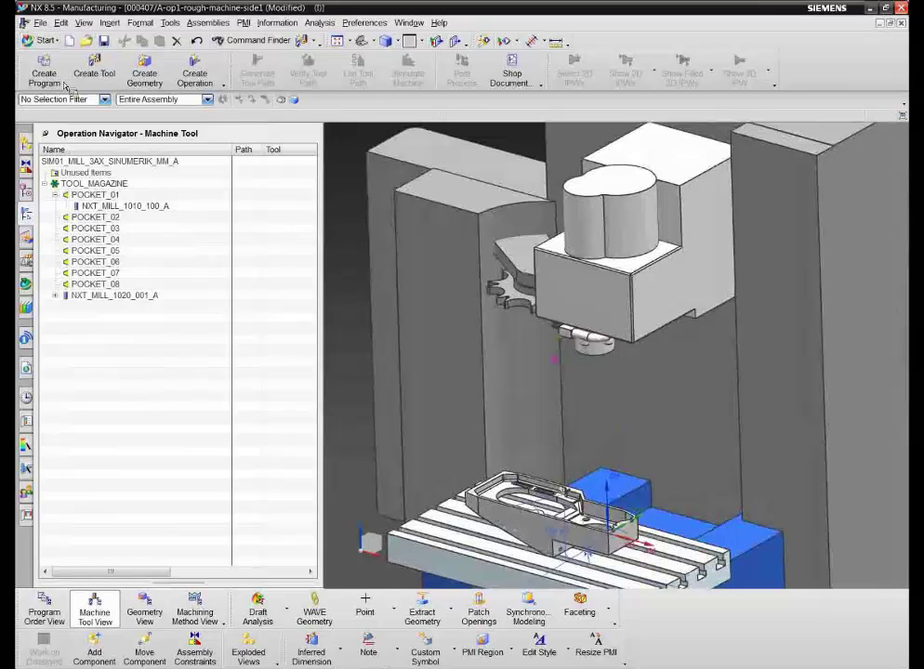
Step: Close all open parts without saving the modified op1 setup
click(40, 23)
mouse_move(62, 74)
click(289, 87)
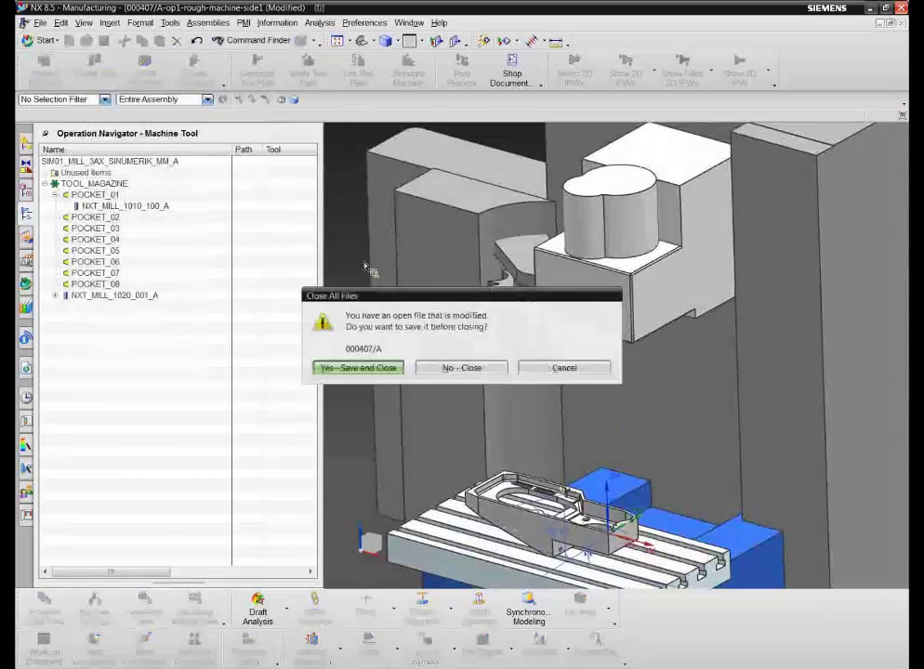
click(455, 369)
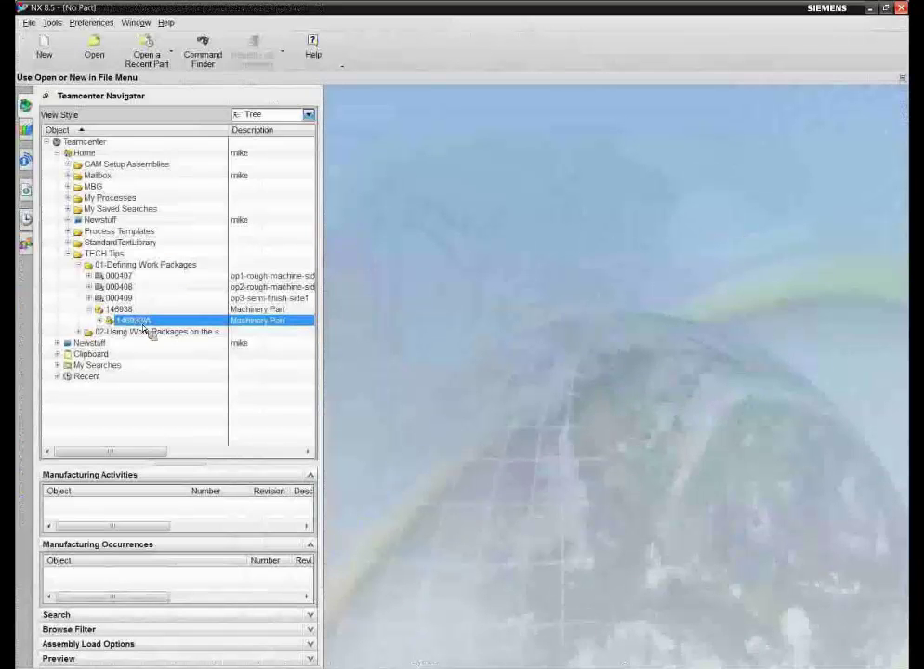
Step: Reopen 146938/A in Manufacturing and load setup 000408, op2-rough-machine-side2
double_click(144, 324)
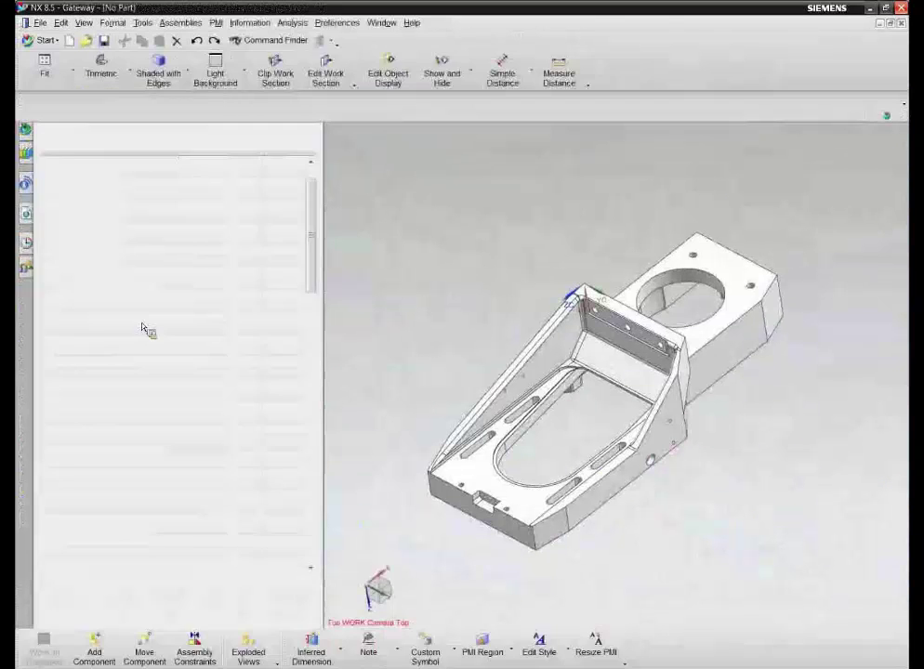
click(44, 40)
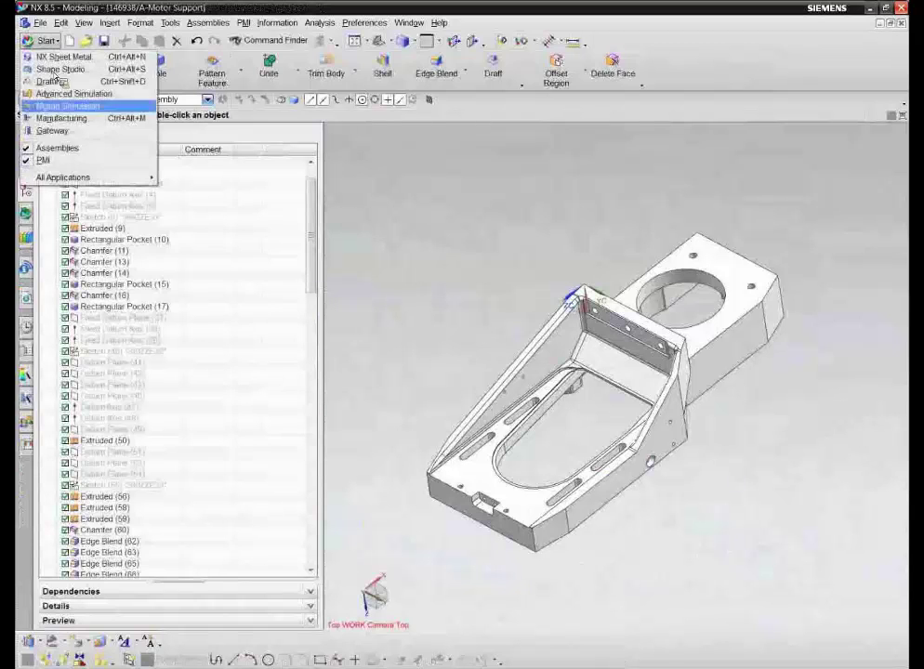
click(65, 119)
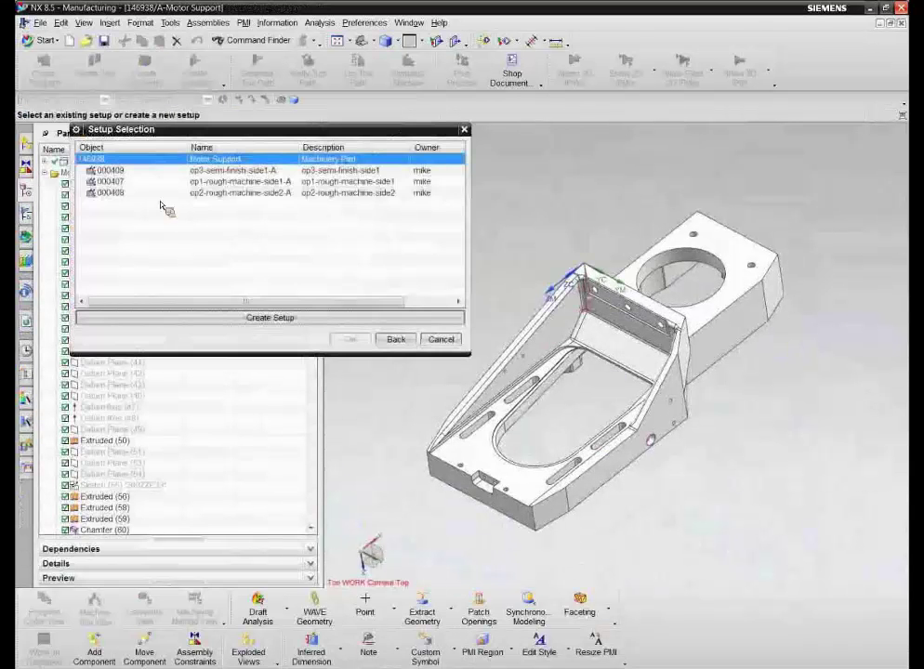
click(153, 194)
click(353, 341)
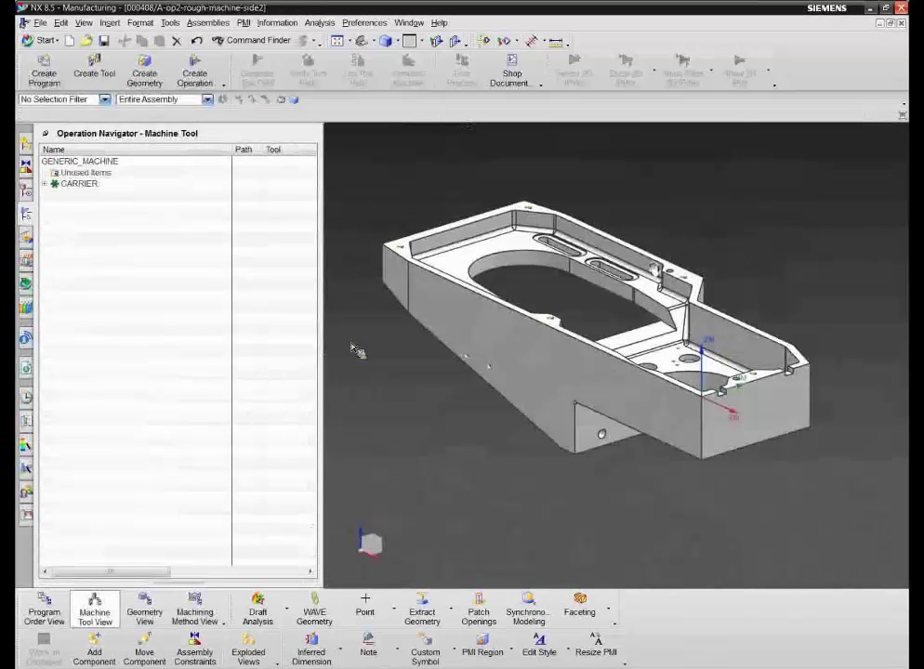
Step: With POCKET_01 selected, search the tool library's Milling > End Mills class
click(45, 183)
click(88, 194)
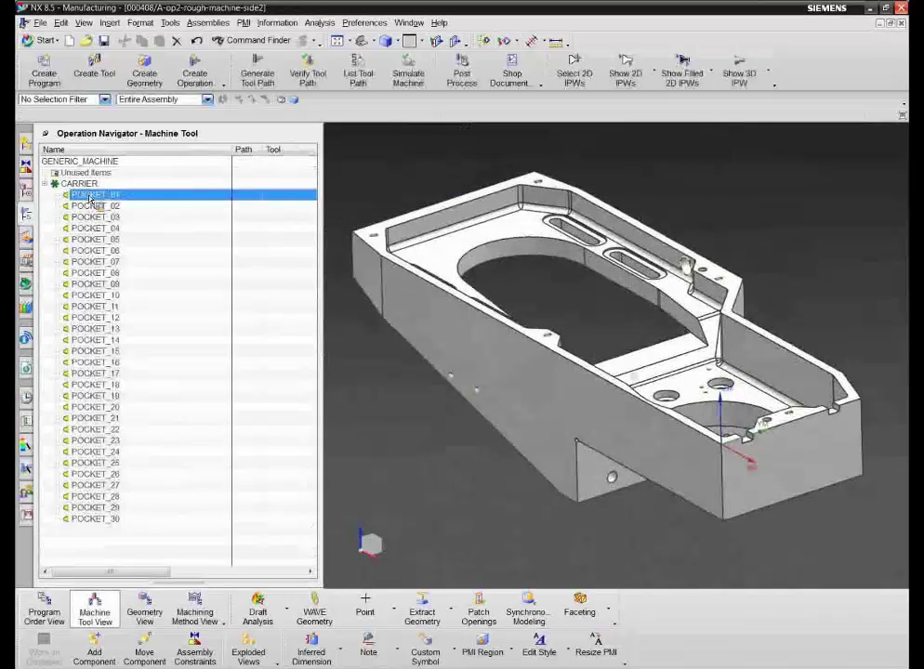
click(94, 63)
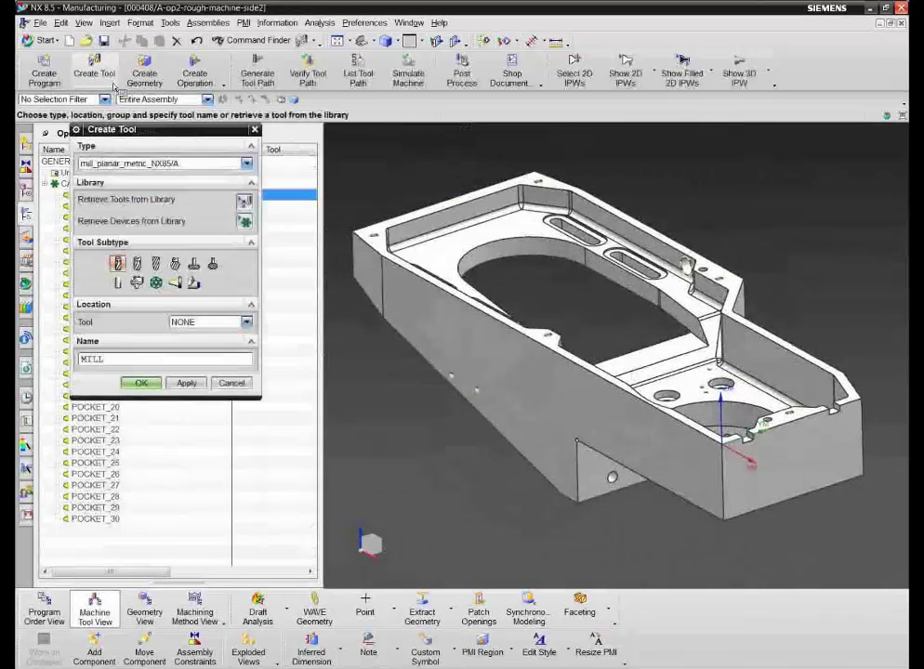
click(244, 199)
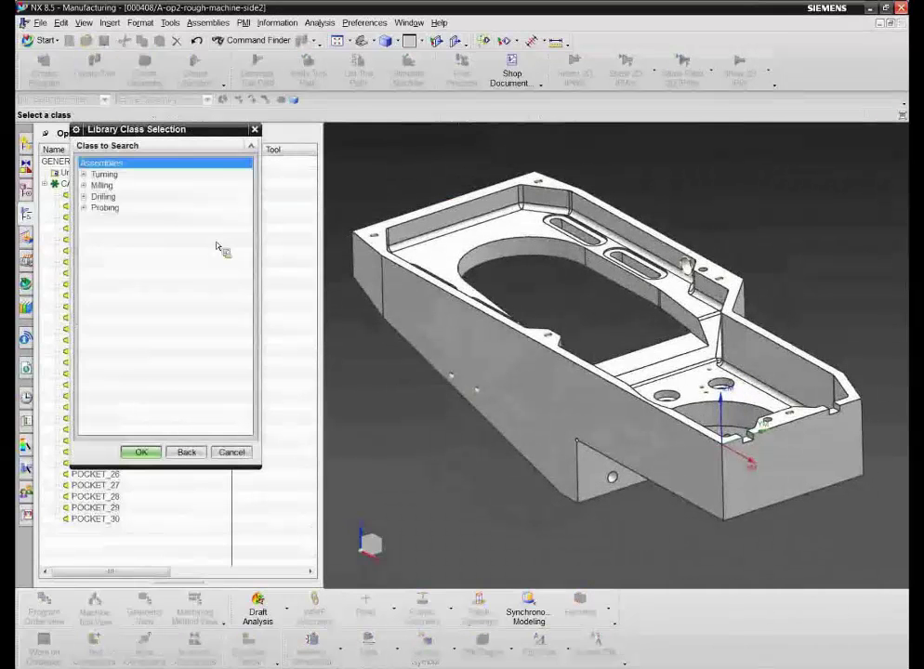
click(85, 186)
double_click(125, 197)
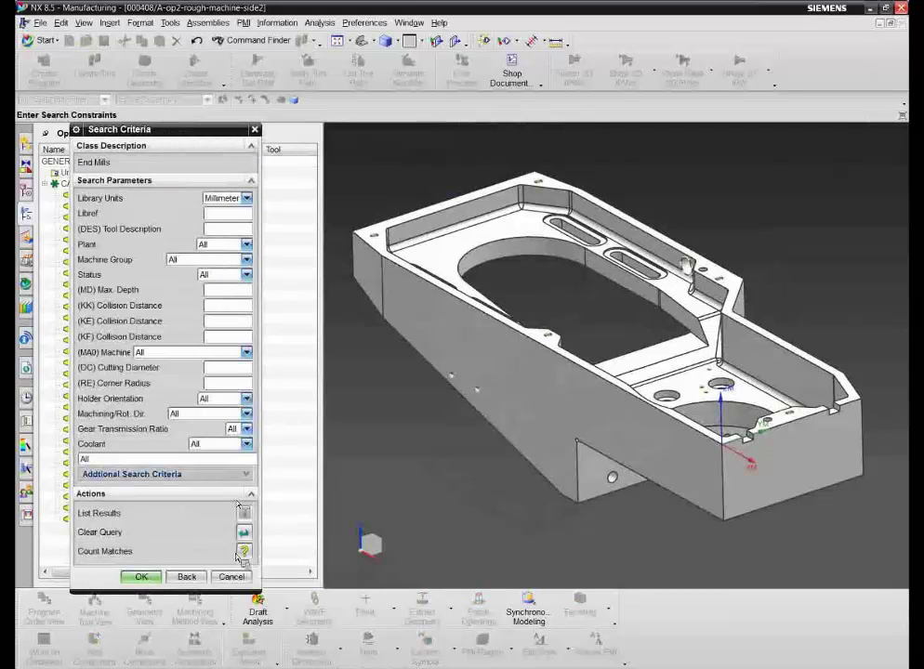
click(141, 576)
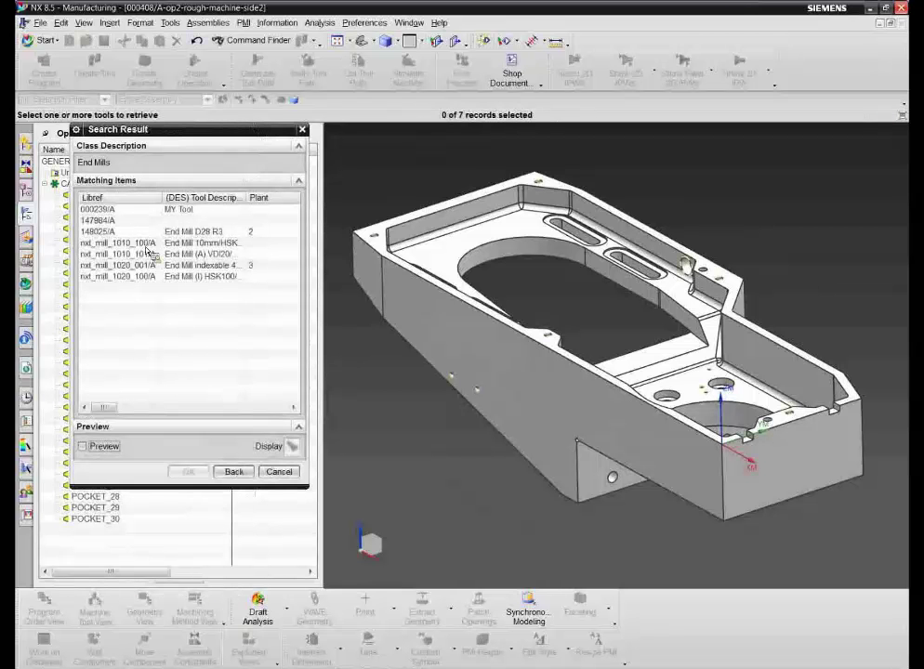
Step: Retrieve end mill nxt_mill_1010_100/A, load it into POCKET_01, and show the Geometry View
click(139, 243)
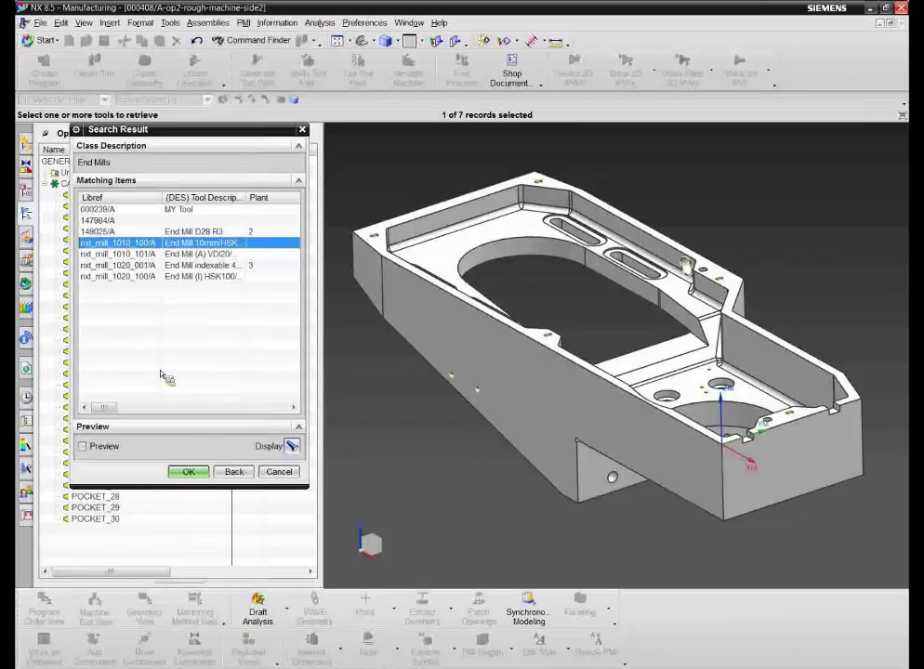
click(189, 472)
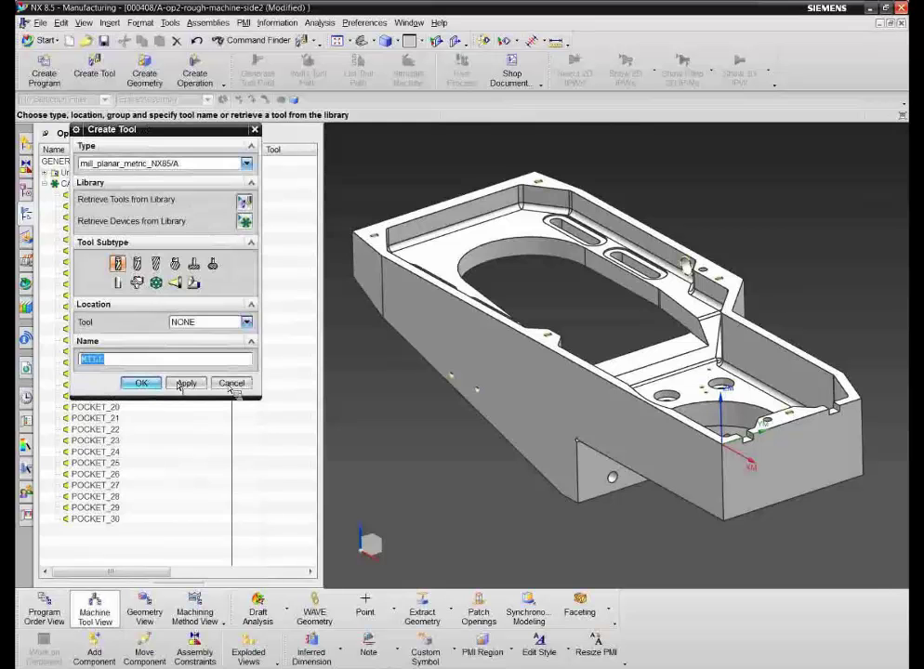
click(142, 383)
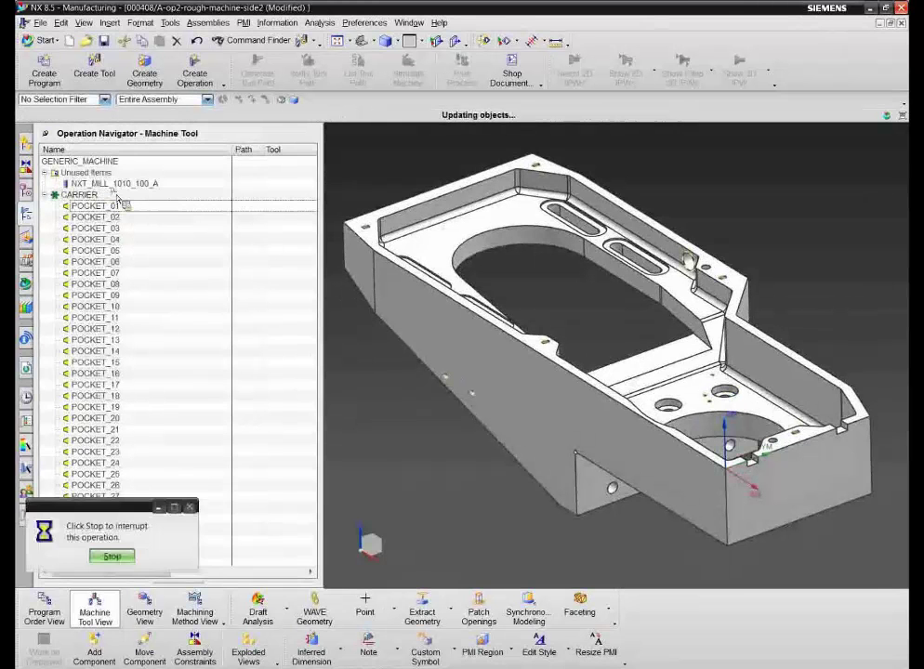
drag(102, 184, 114, 213)
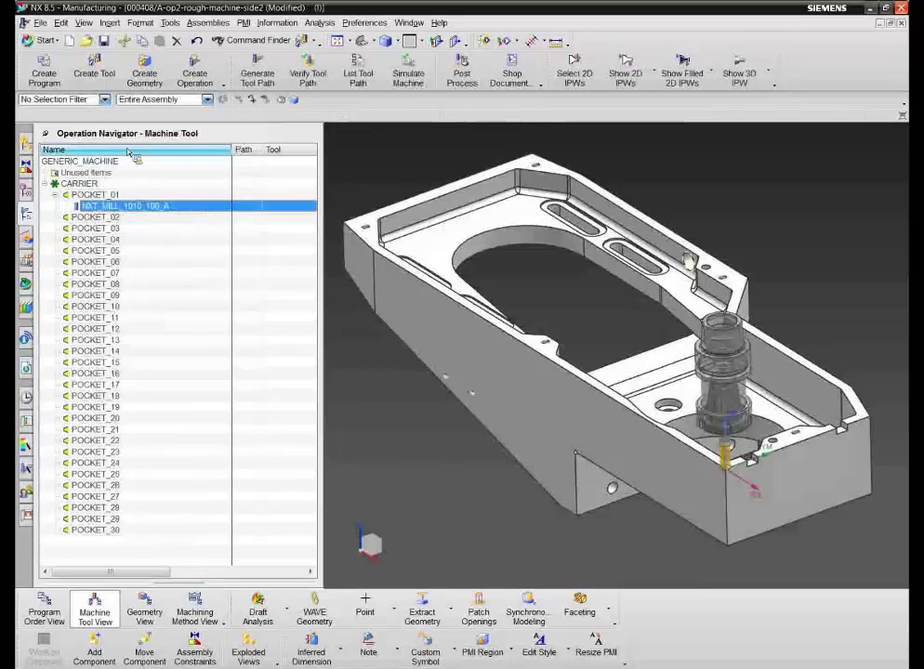
click(144, 612)
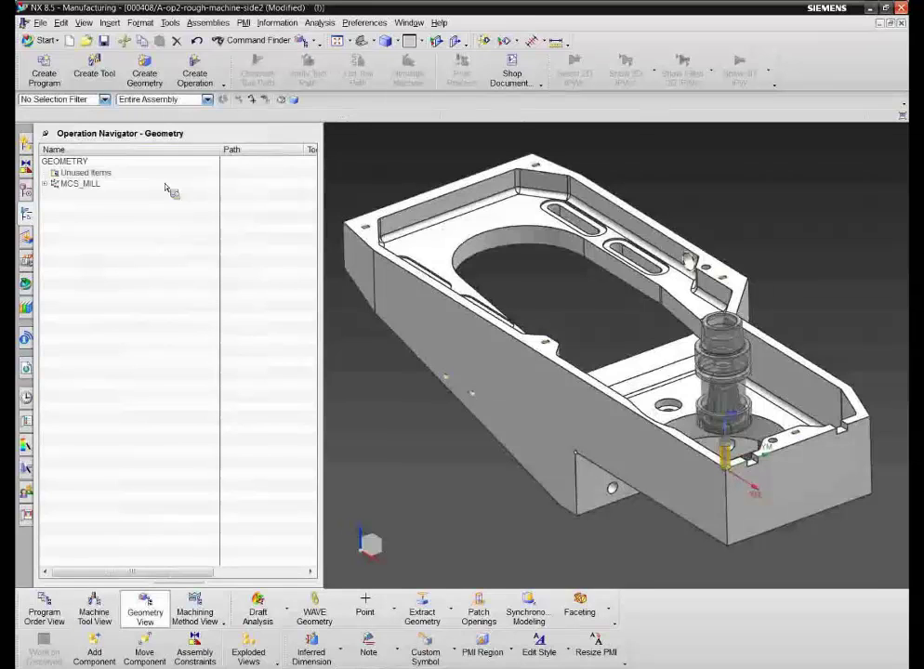
Step: Set the solid body as the WORKPIECE part geometry
click(47, 184)
double_click(93, 195)
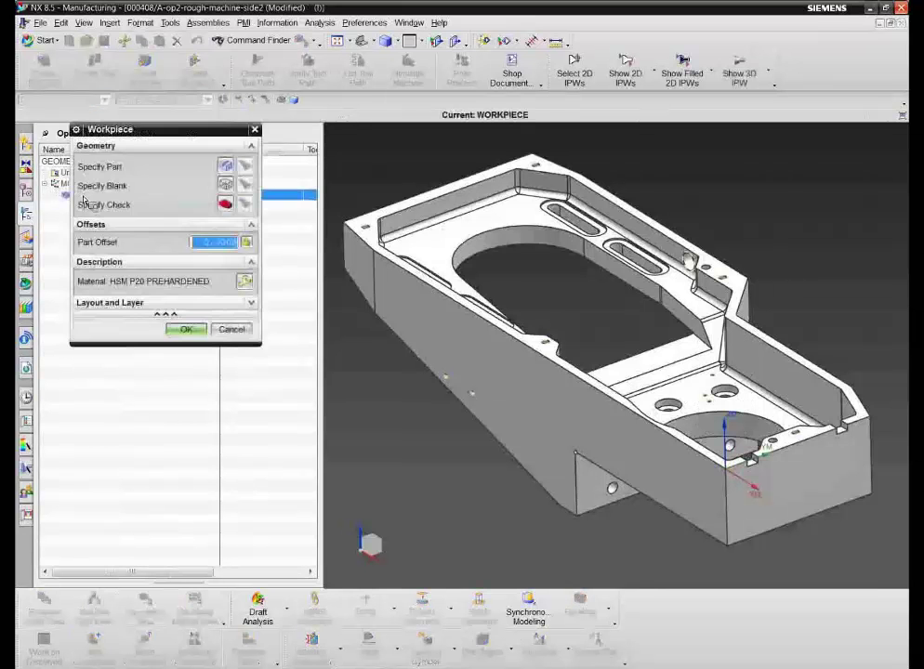
click(224, 167)
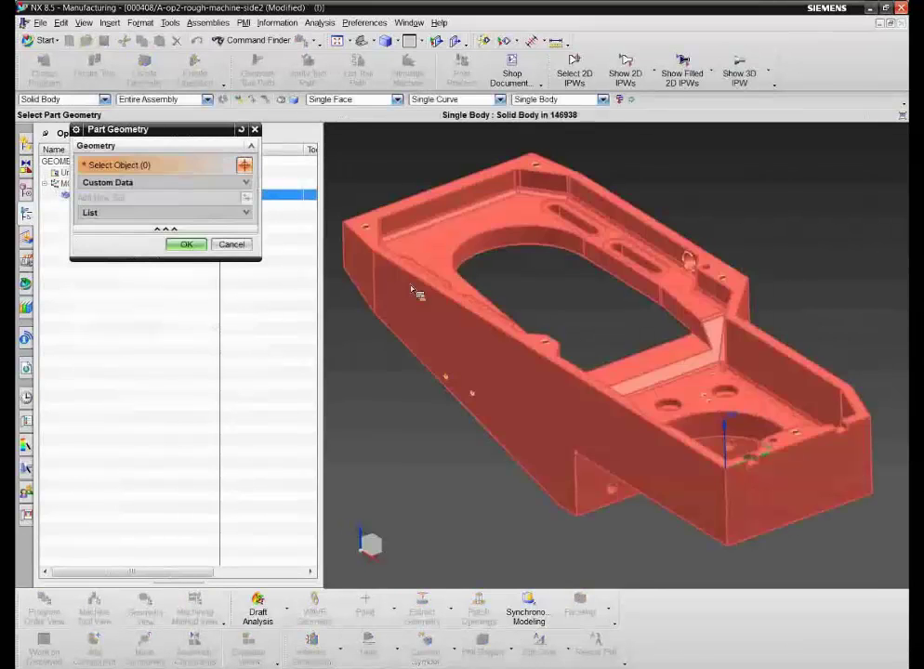
click(413, 292)
click(191, 260)
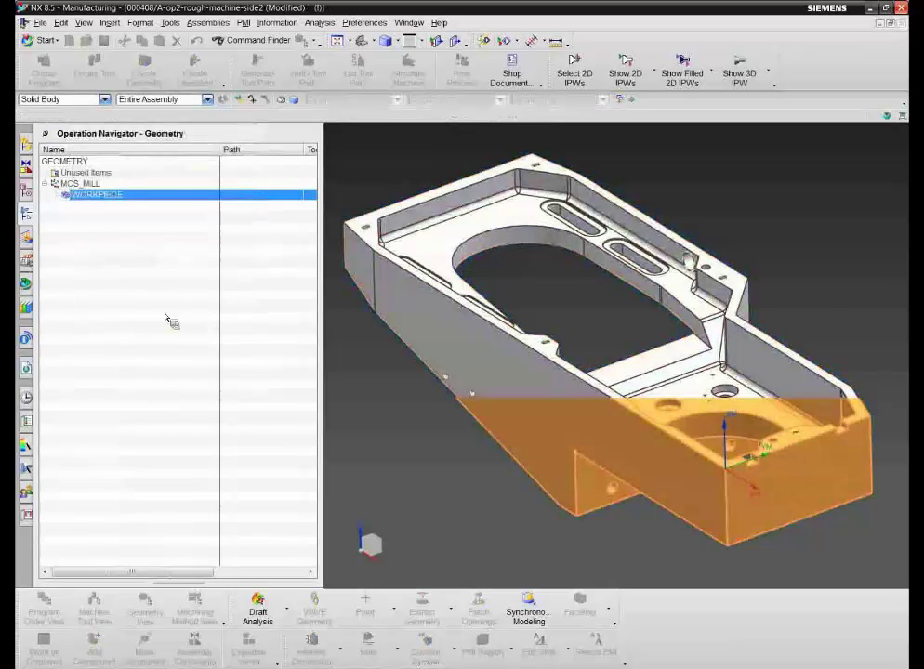
Step: Insert a floor-wall operation named Face-Top under WORKPIECE using tool NXT_MILL_1010_100_A
right_click(89, 197)
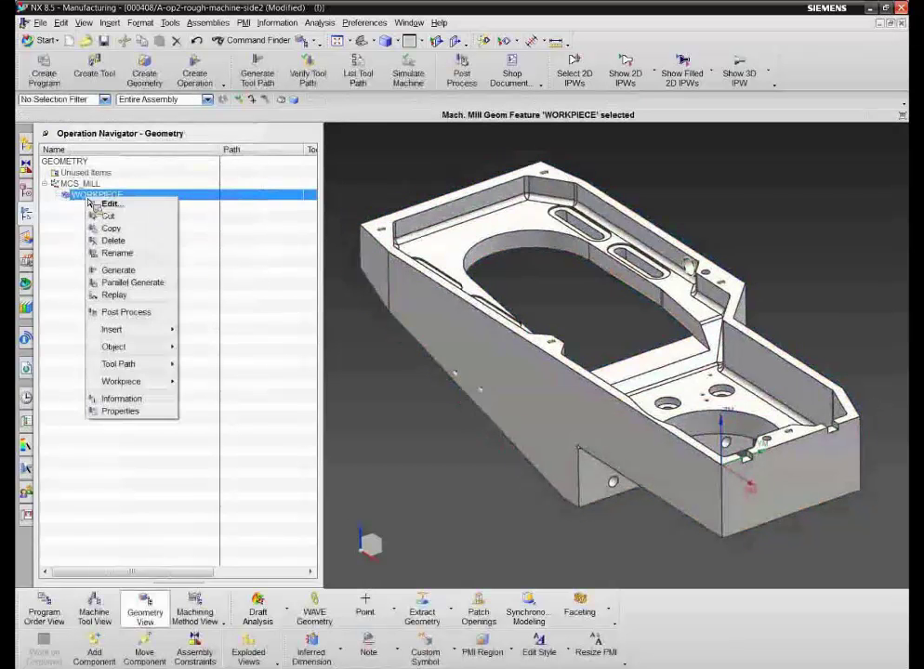
mouse_move(149, 330)
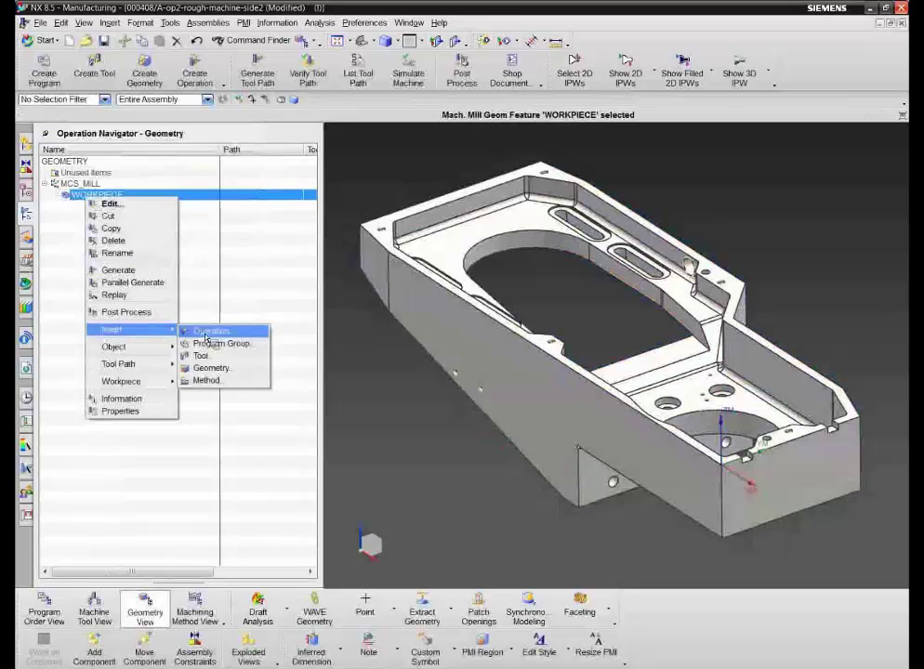
click(205, 335)
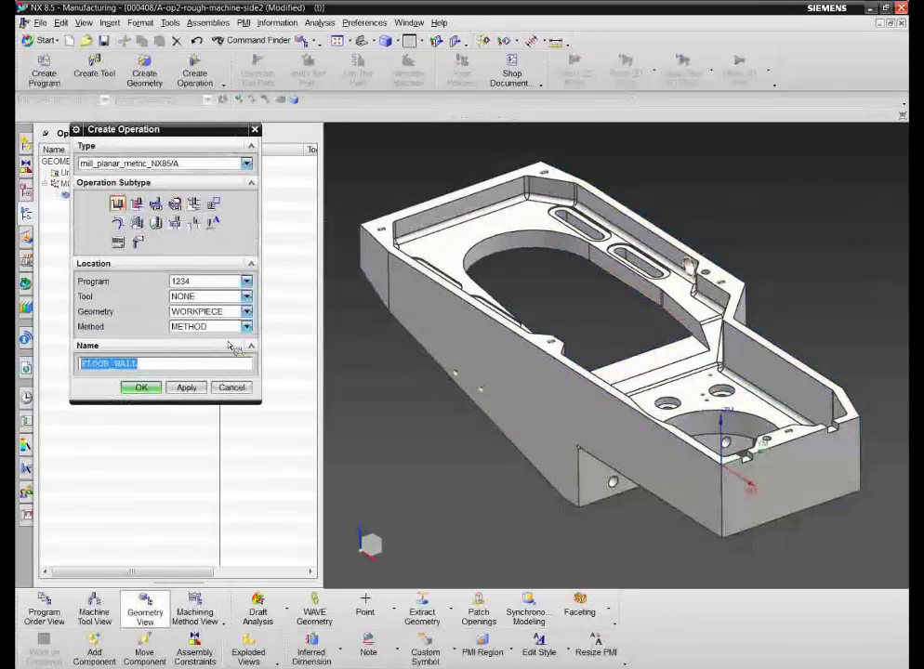
click(246, 296)
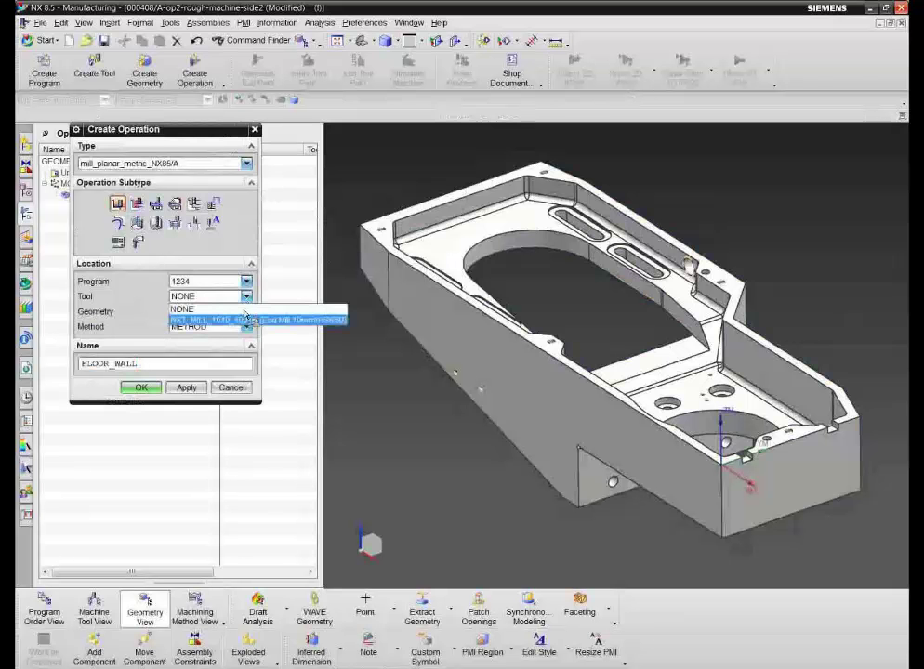
click(247, 319)
double_click(90, 367)
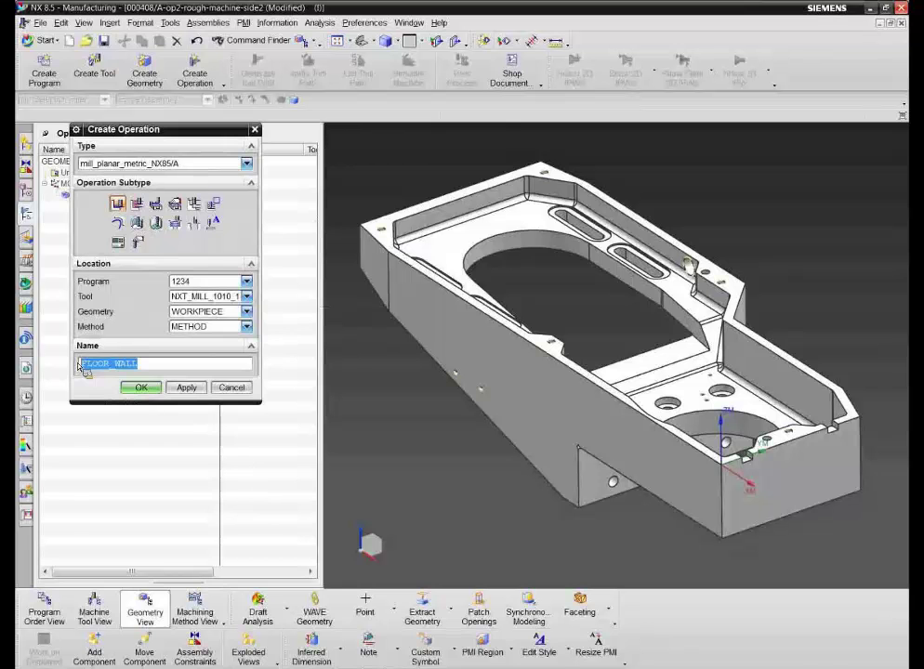
text(Face-Top)
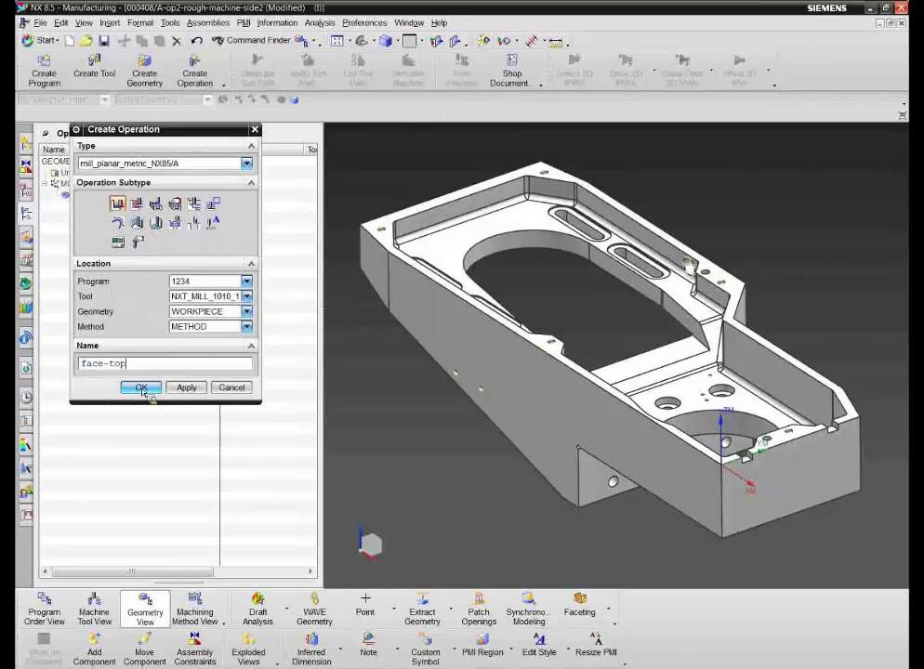
click(141, 388)
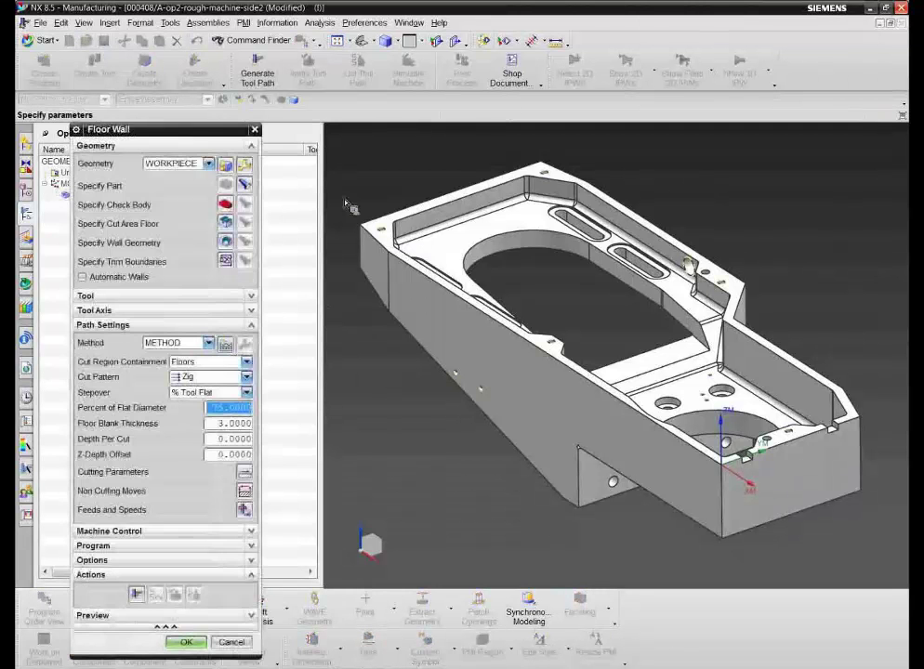
Step: Use the top rim face as the cut area floor and generate the Face-Top zig toolpath
click(244, 223)
click(382, 228)
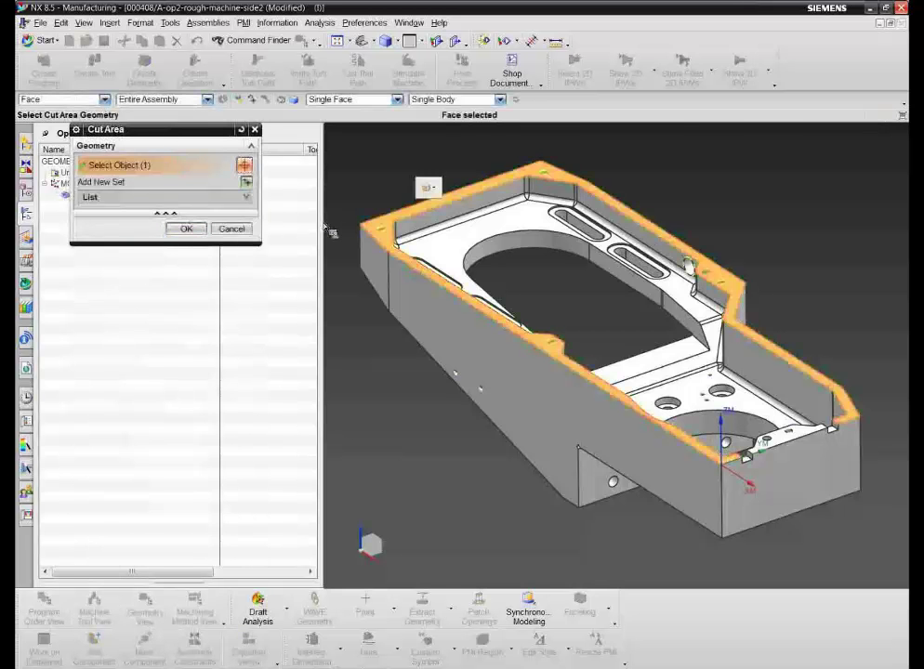
click(187, 229)
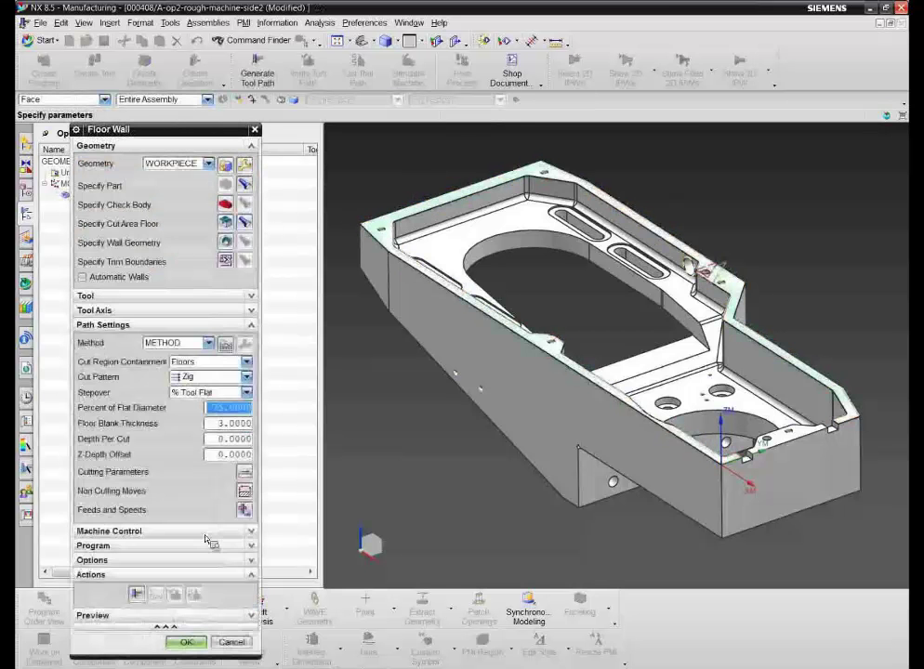
click(137, 594)
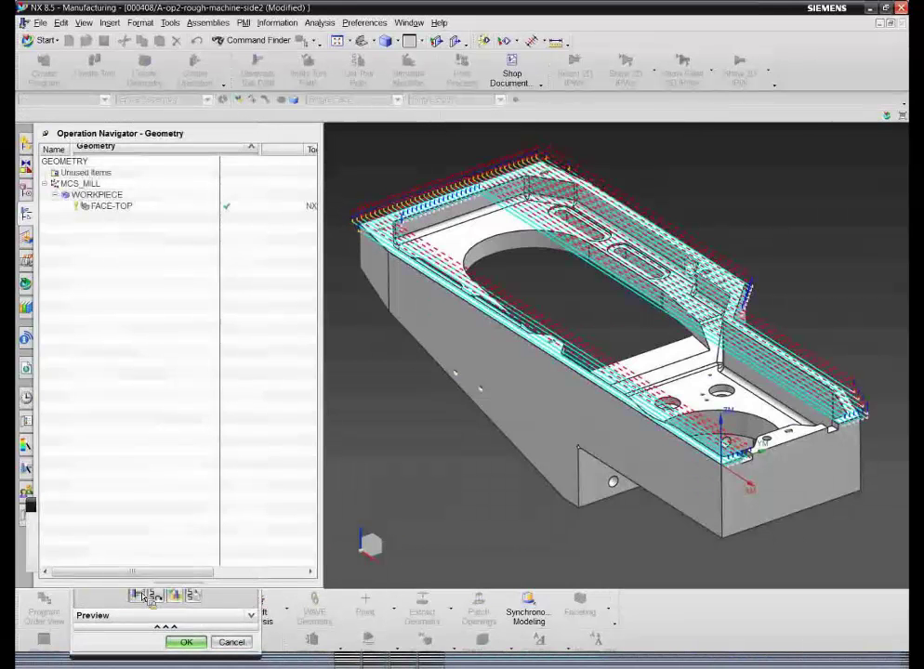
click(183, 641)
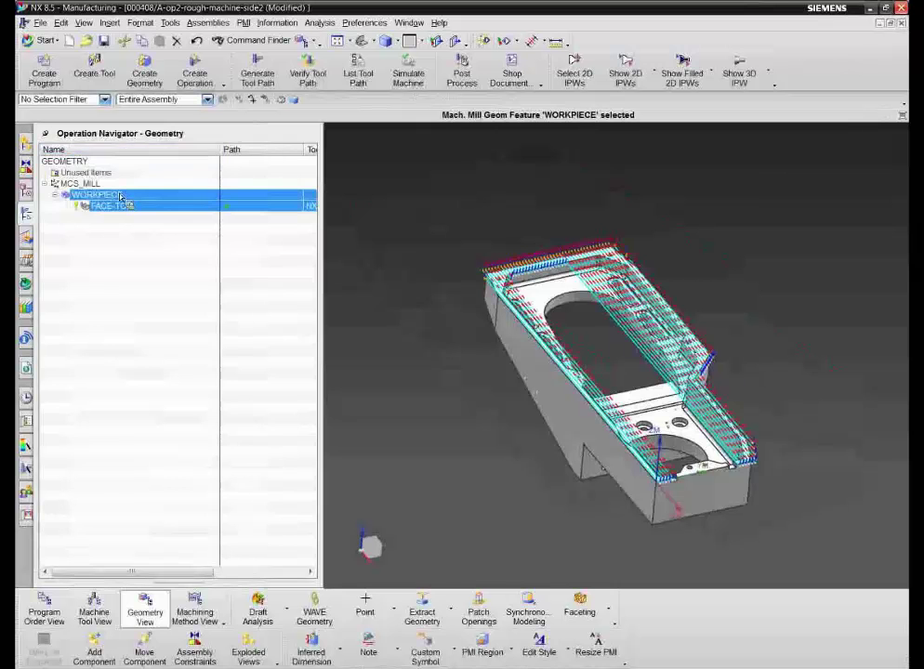
Step: Show the Program Order View with program 1234 expanded to FACE-TOP
right_click(123, 159)
click(153, 160)
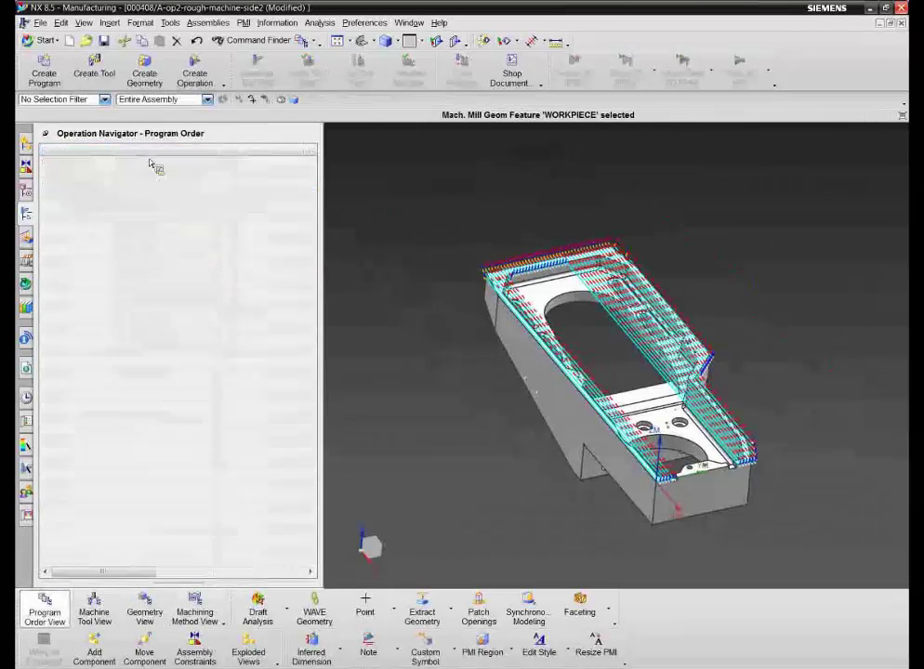
click(44, 184)
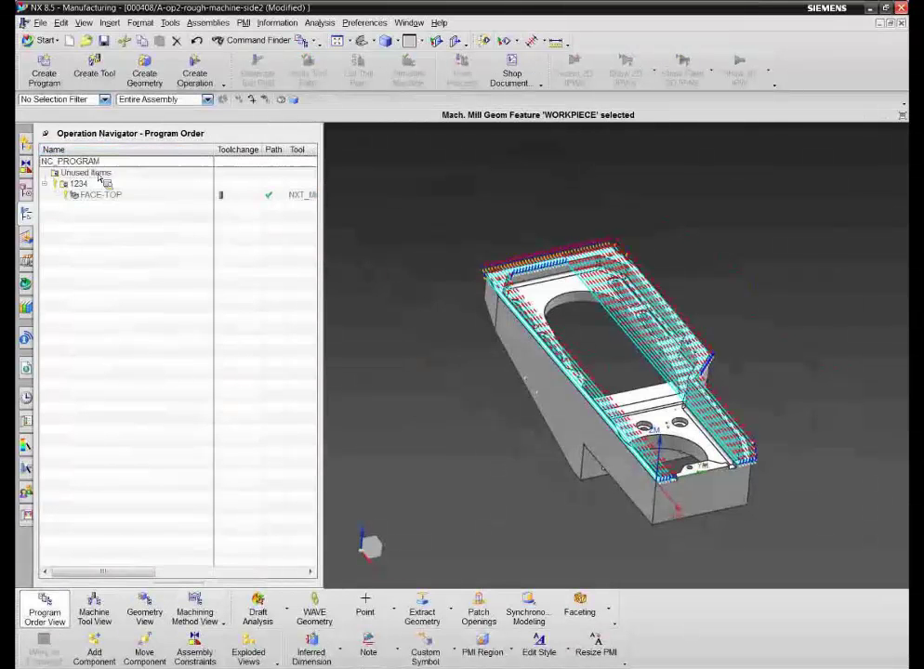
Step: Save setup 000408/A to Teamcenter and display the Teamcenter Navigator
click(104, 41)
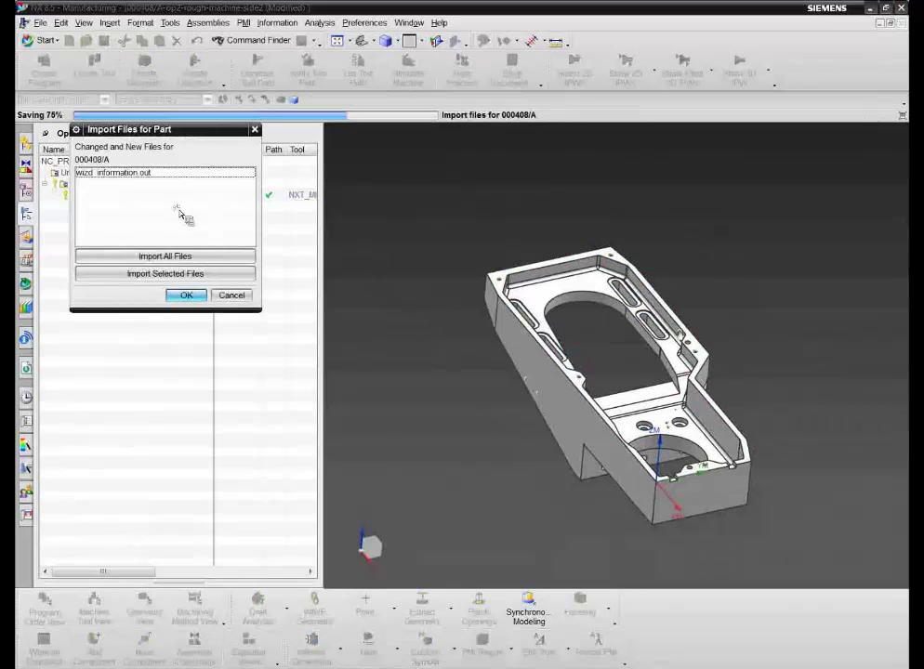
click(196, 303)
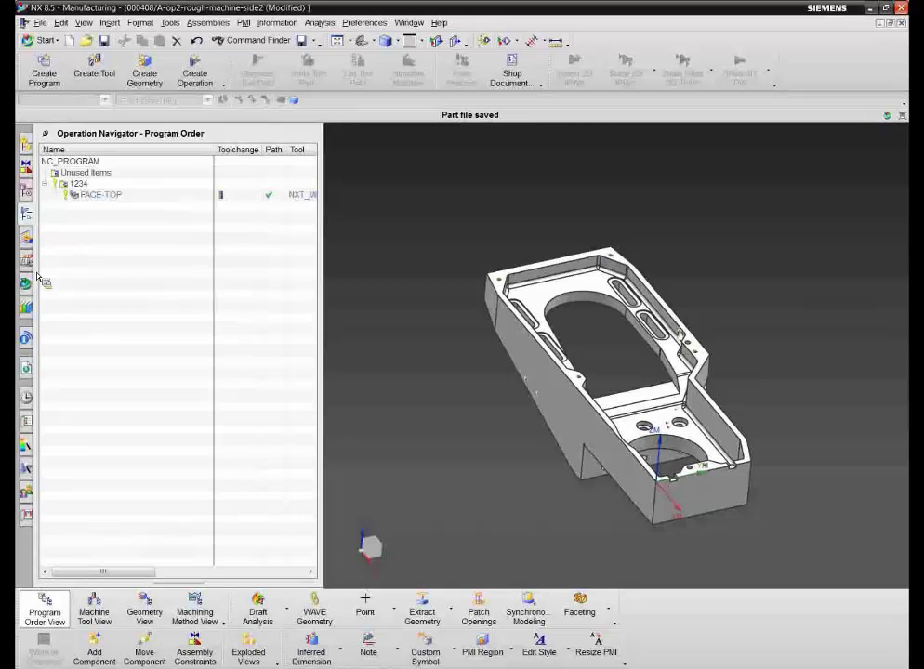
click(26, 282)
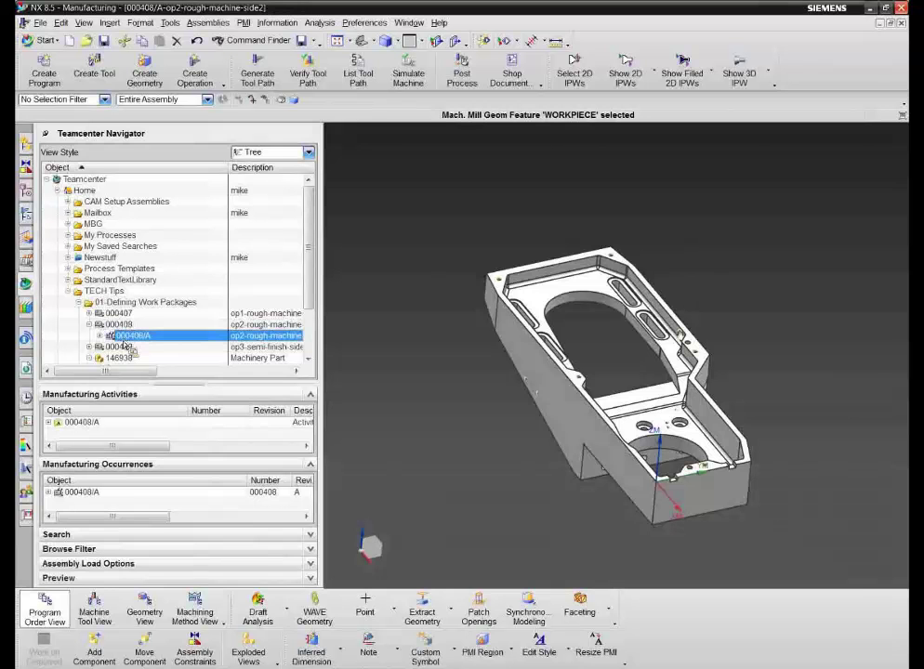
Step: Assign the nxt_mill_1010_100/A tool from 000408/A's occurrences to the 000408/A manufacturing activity
click(57, 493)
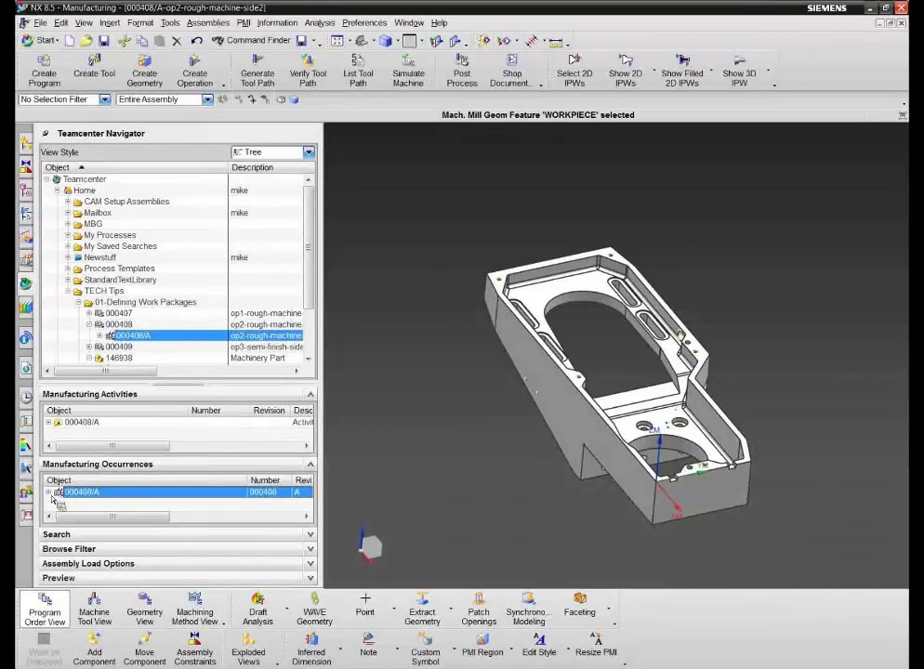
click(51, 493)
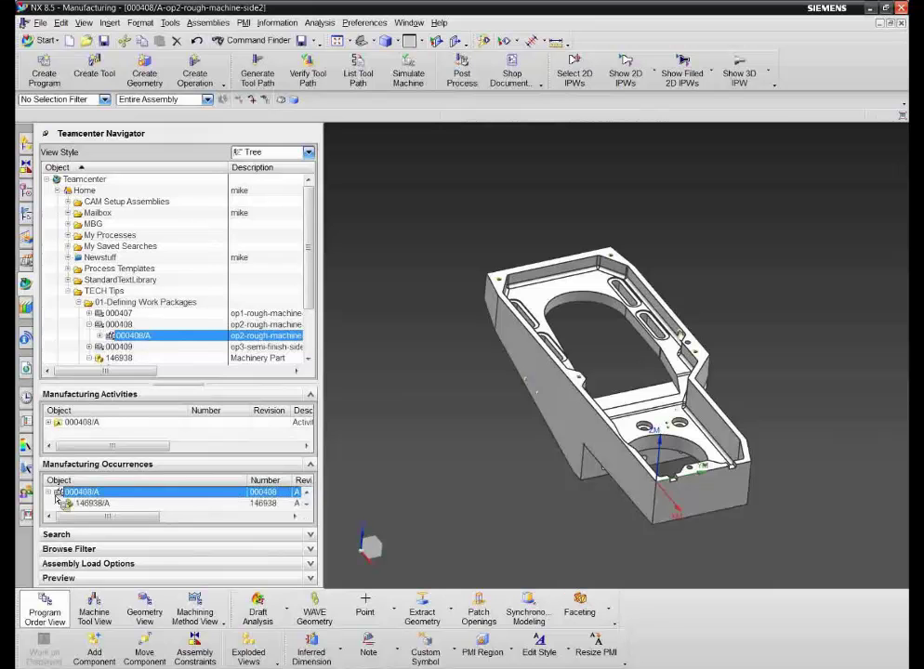
click(308, 505)
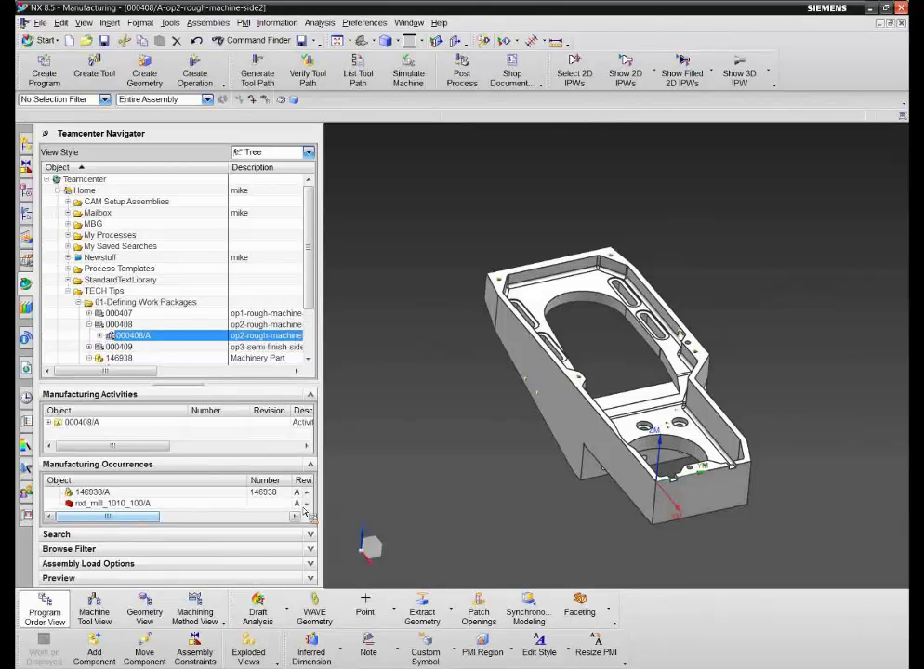
mouse_move(137, 511)
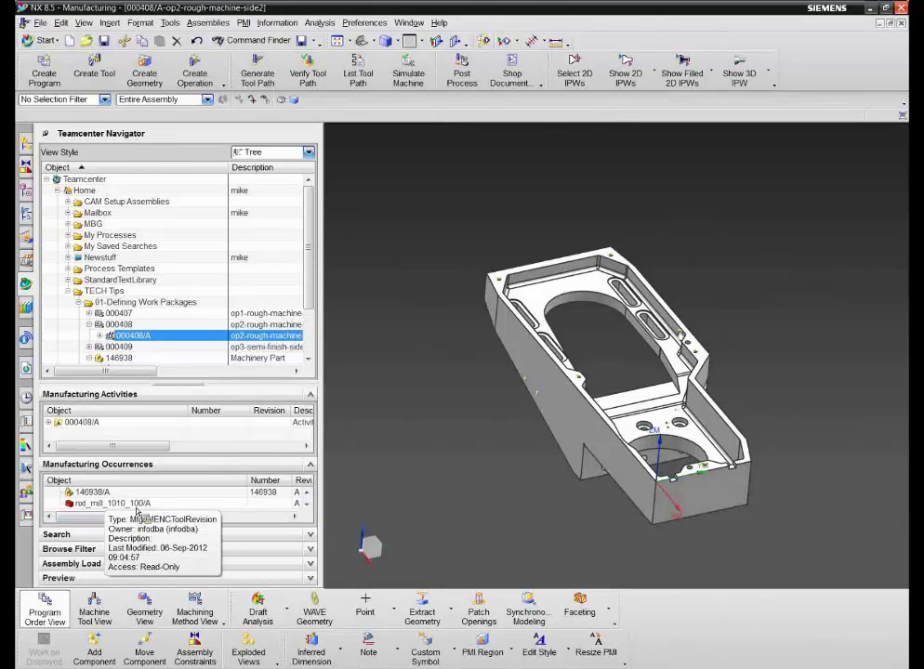
drag(124, 510, 126, 197)
Step: Post-process NC_PROGRAM with MILL_3_AXIS into a 370-line G-code listing, then close the listing
click(93, 163)
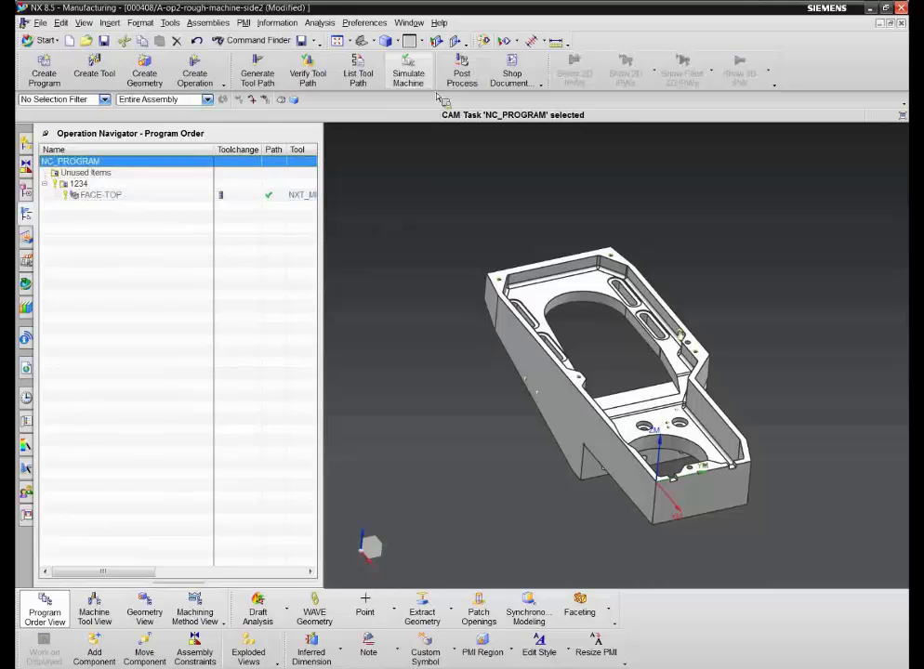
click(462, 69)
click(124, 173)
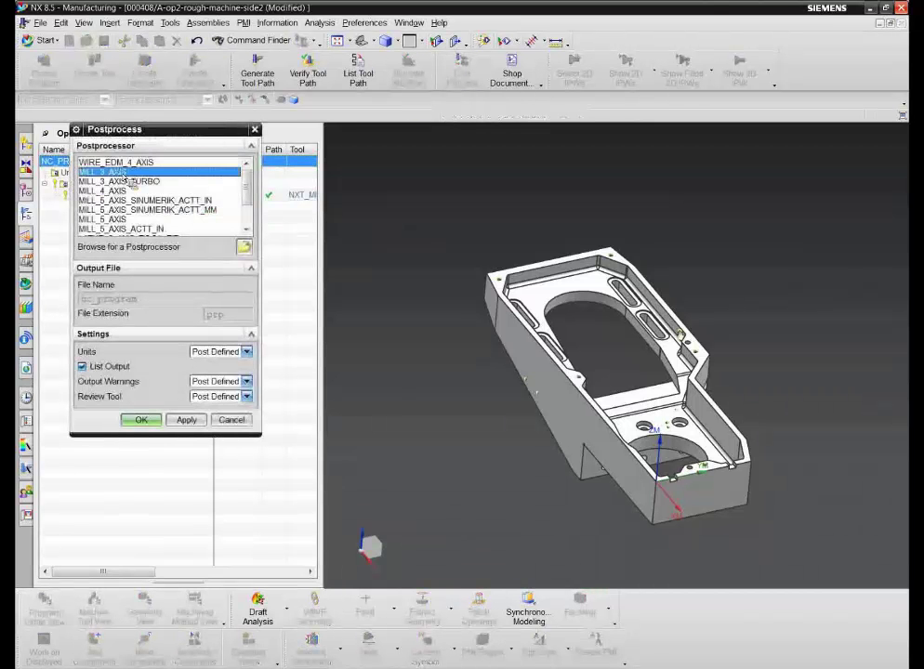
click(142, 420)
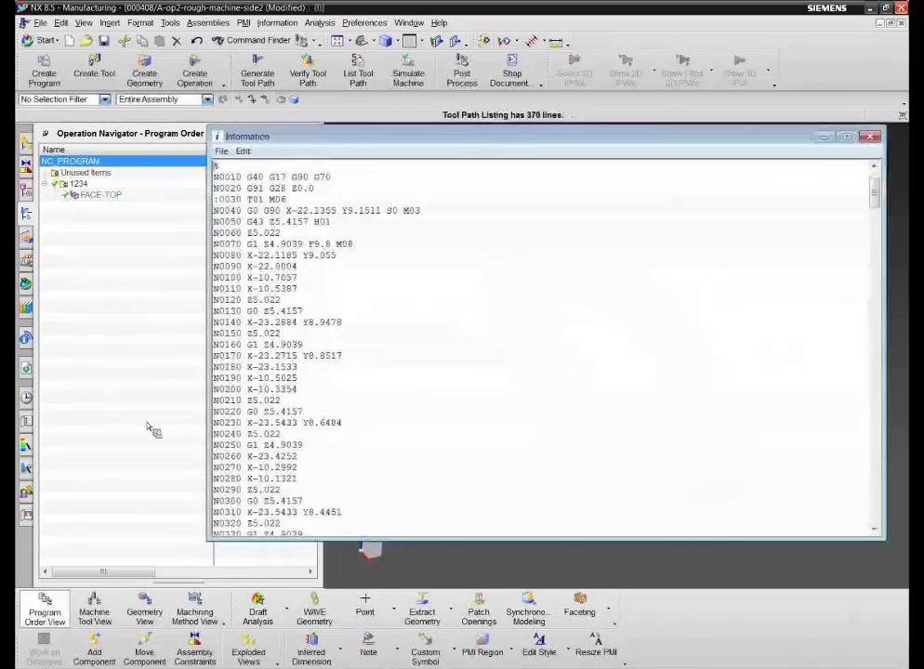
click(870, 136)
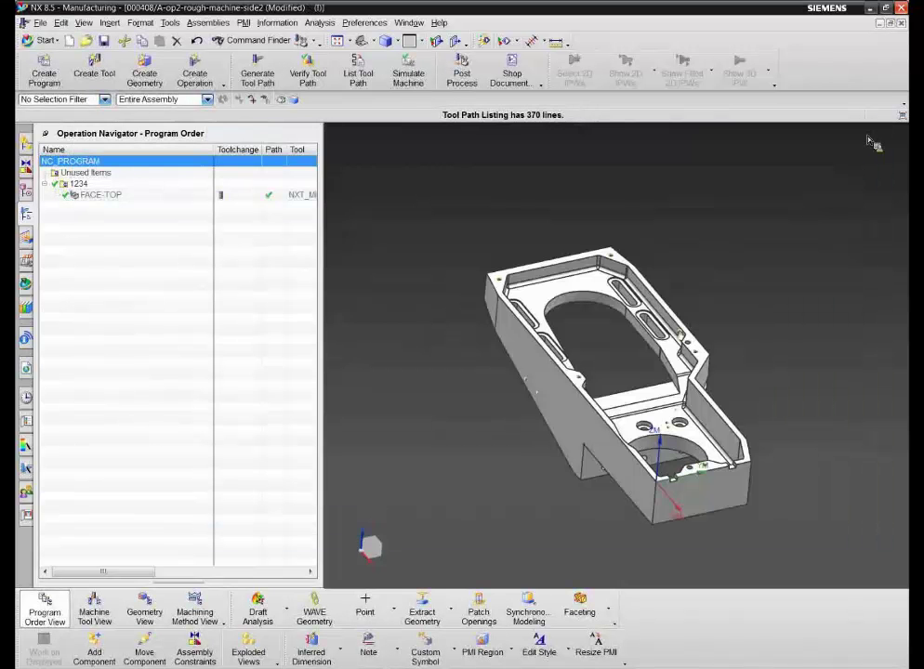
Step: Create the Tool List Select (HTML/Excel) tool sheet and close its Internet Explorer window
click(512, 74)
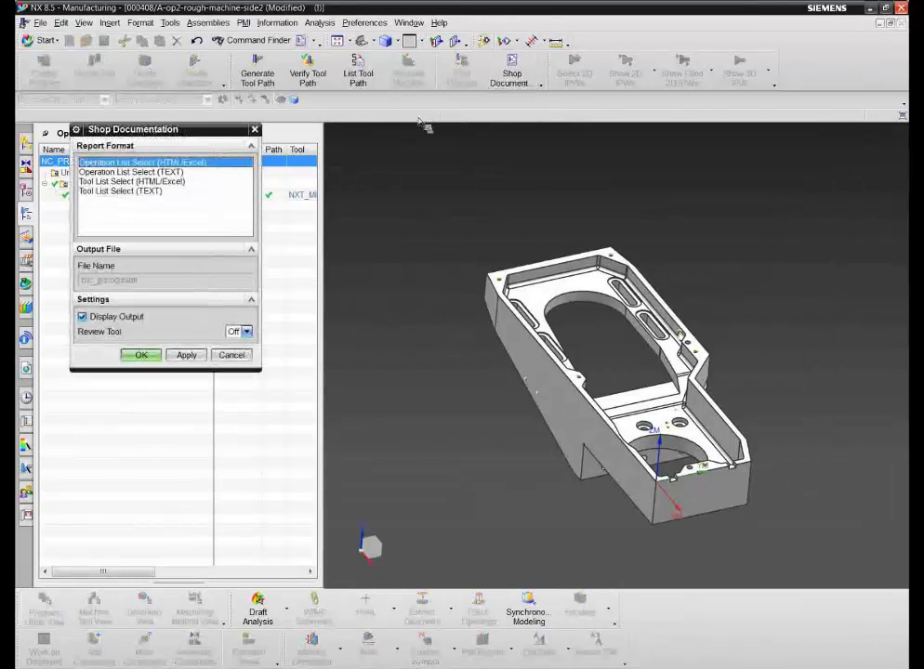
click(131, 181)
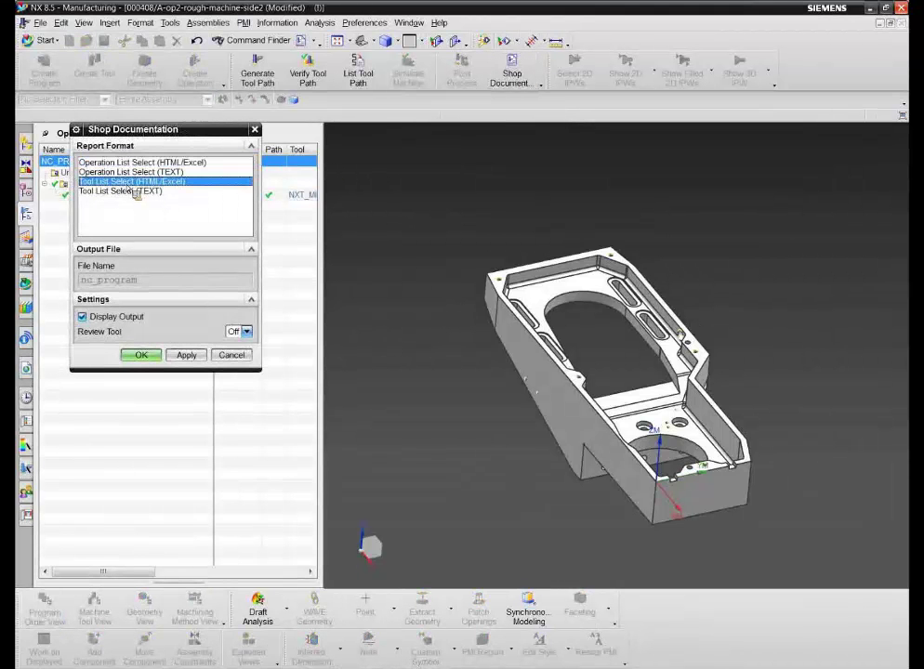
click(156, 358)
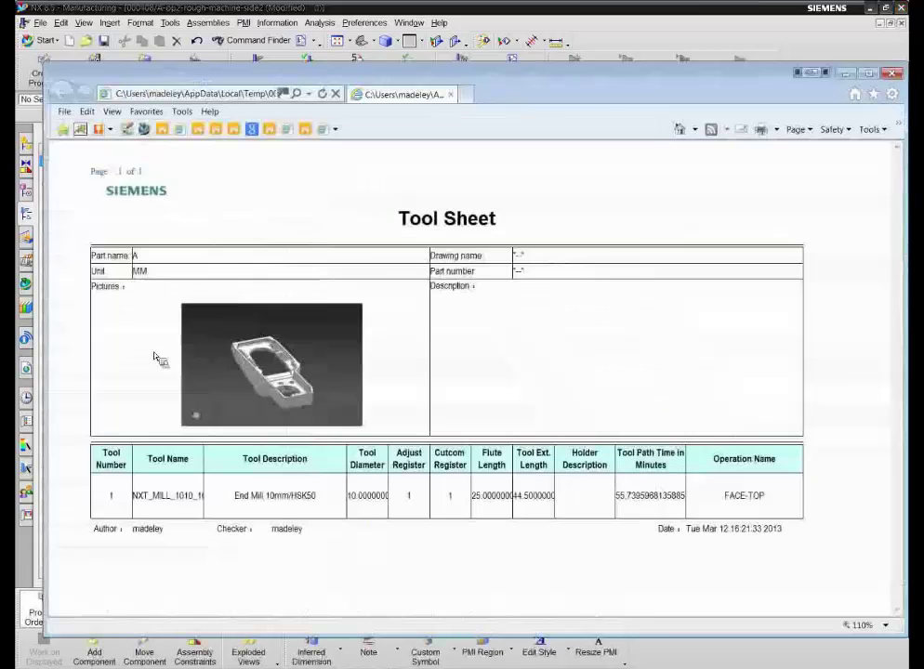
click(893, 73)
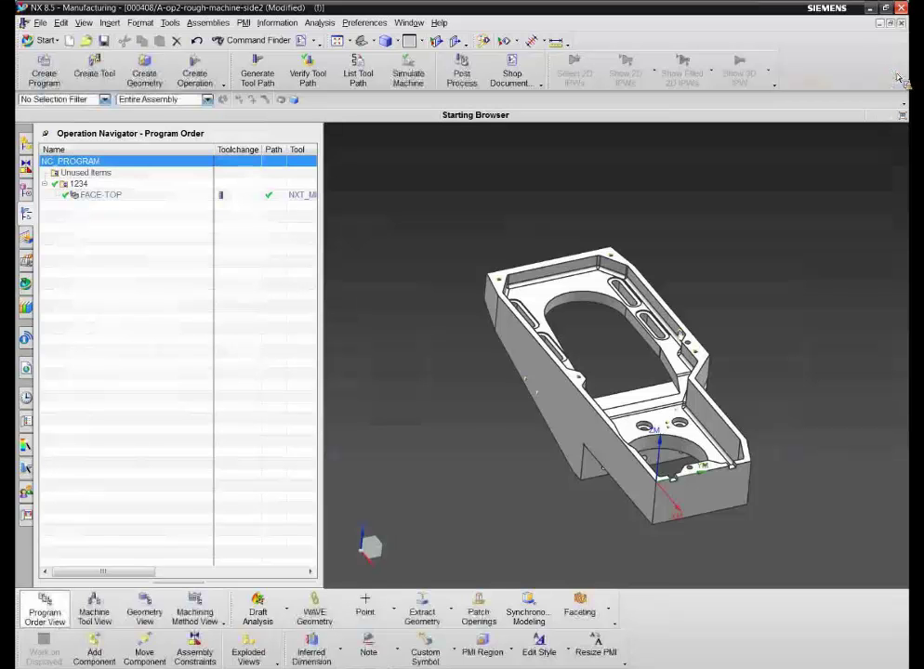
Step: Save the op2 part, importing the mill_3_axis G-code and HTML tool list datasets into Teamcenter
key(ctrl+s)
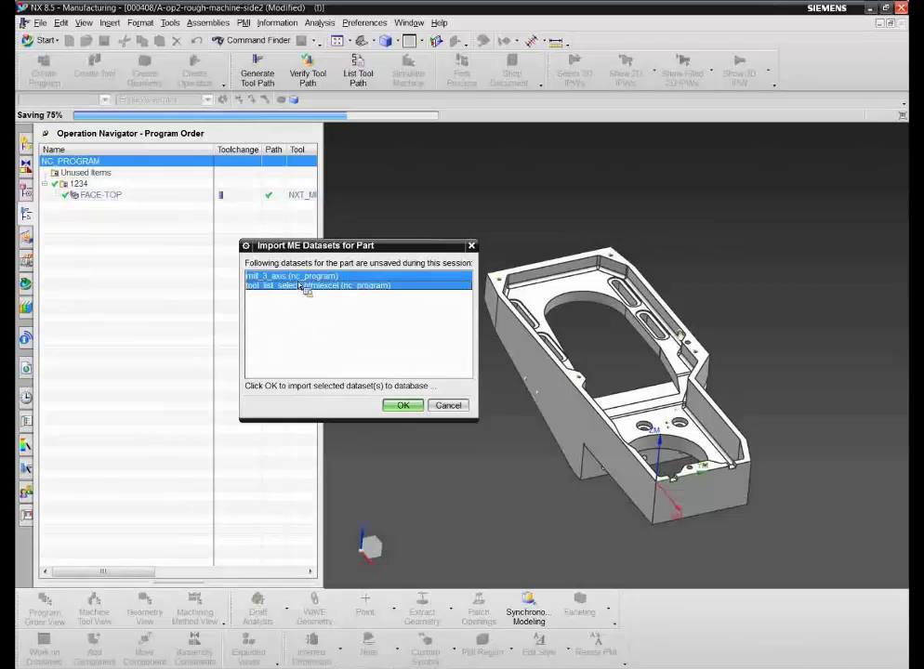
click(403, 406)
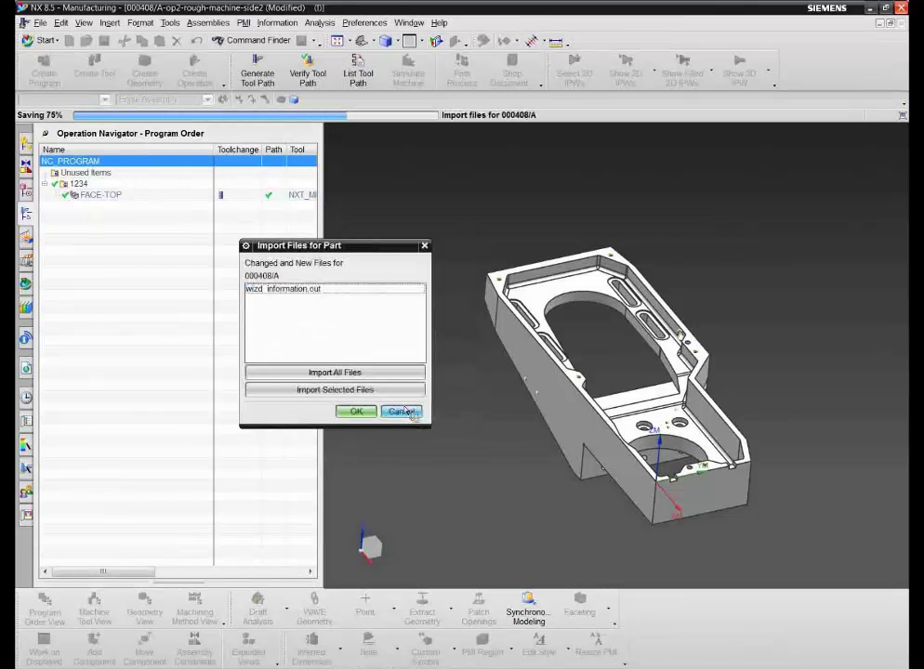
click(356, 411)
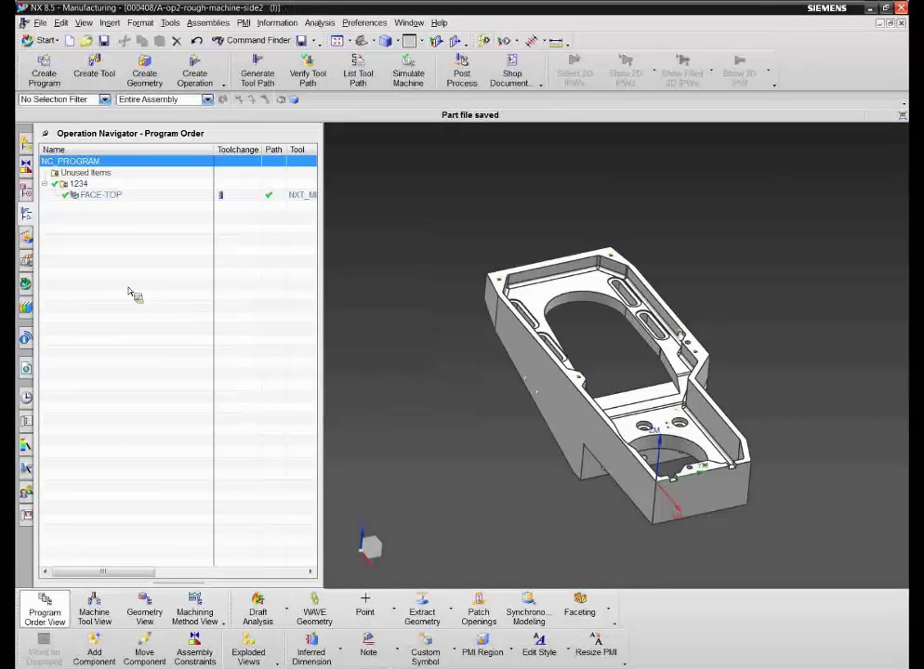
click(26, 285)
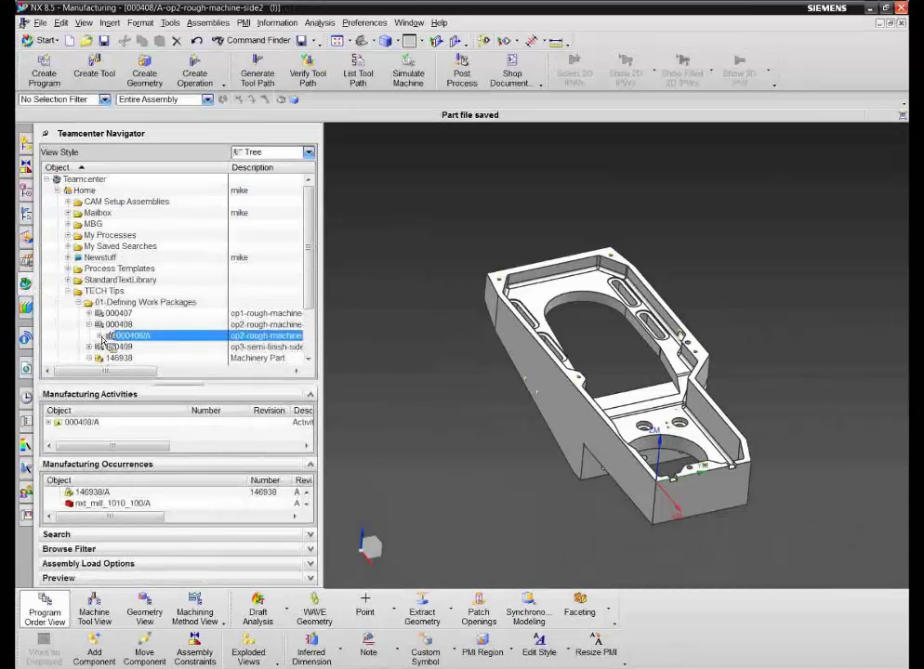
Step: Expand 000408/A and its manufacturing activity, then view and close the stored tool_list_select_htmlexcel sheet
click(100, 336)
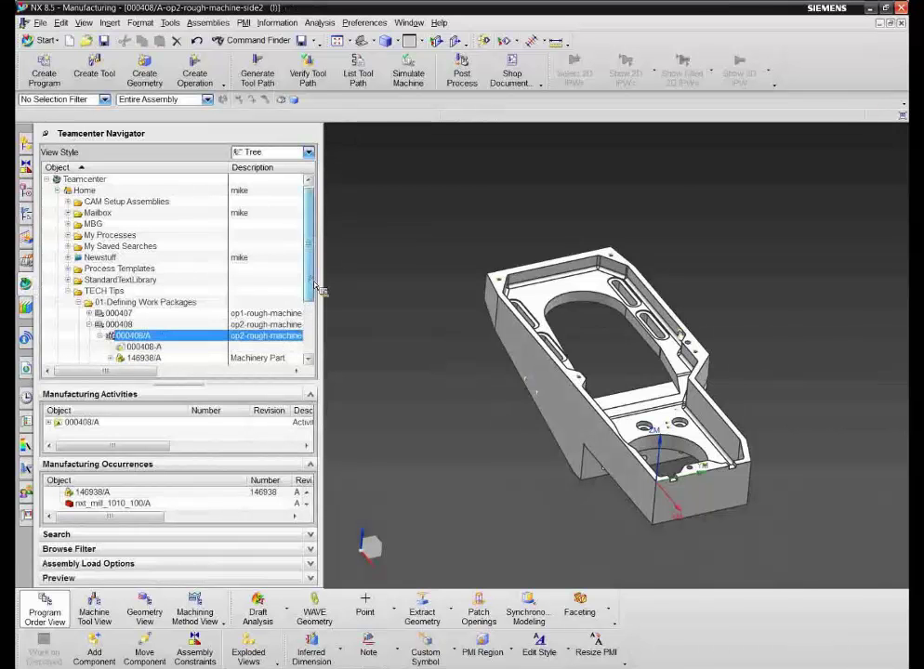
scroll(240, 223, down, 1)
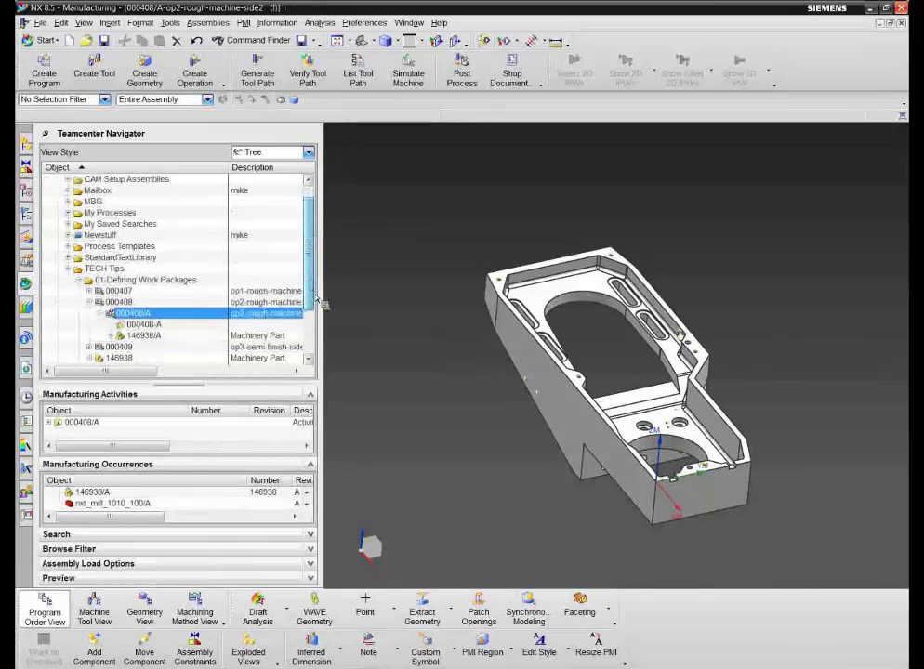
click(49, 423)
drag(194, 392, 65, 326)
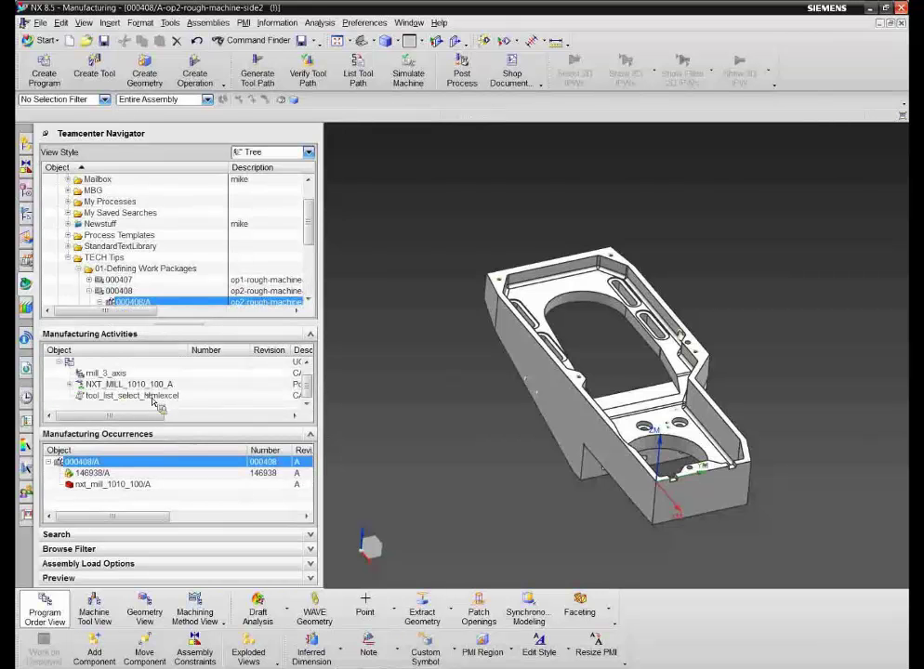
click(152, 397)
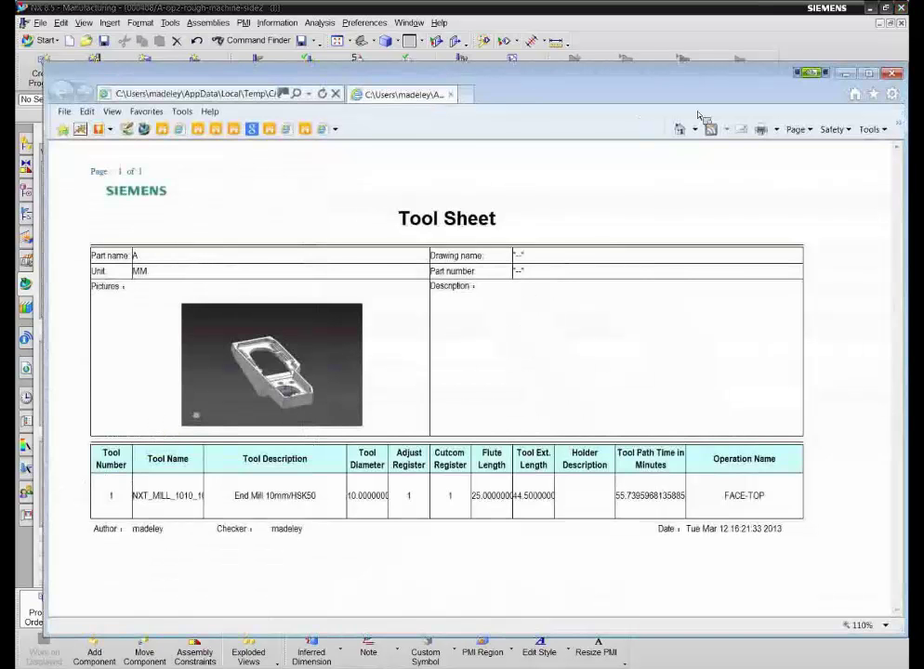
click(892, 73)
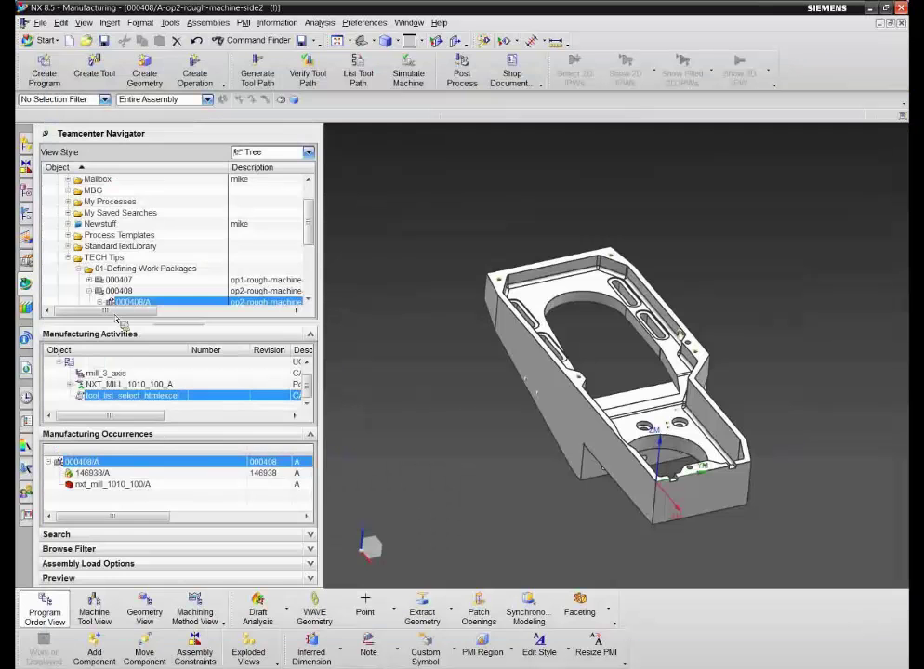
Step: Open the stored mill_3_axis G-code listing to check it, then close it
click(112, 374)
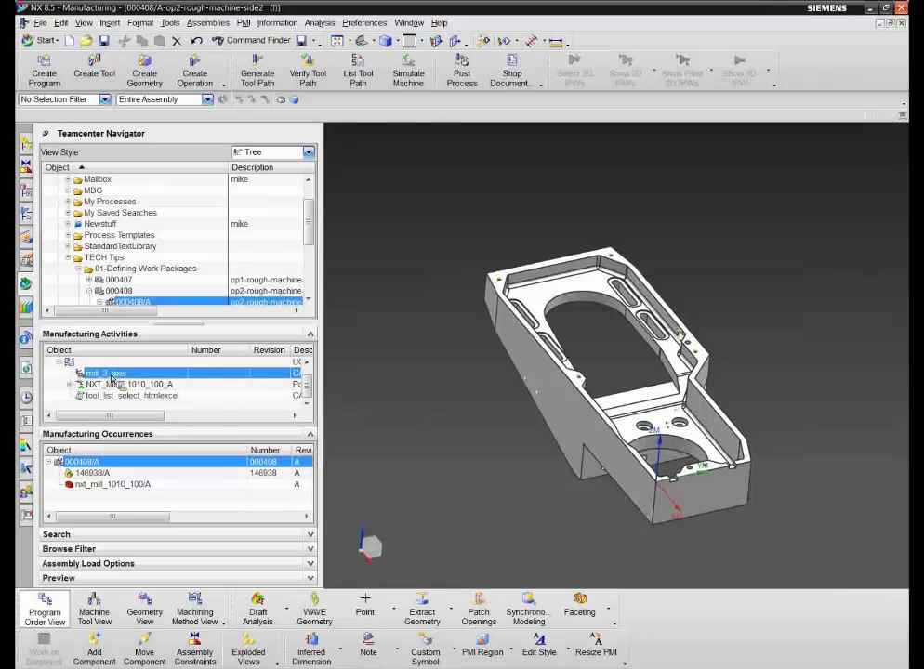
right_click(111, 377)
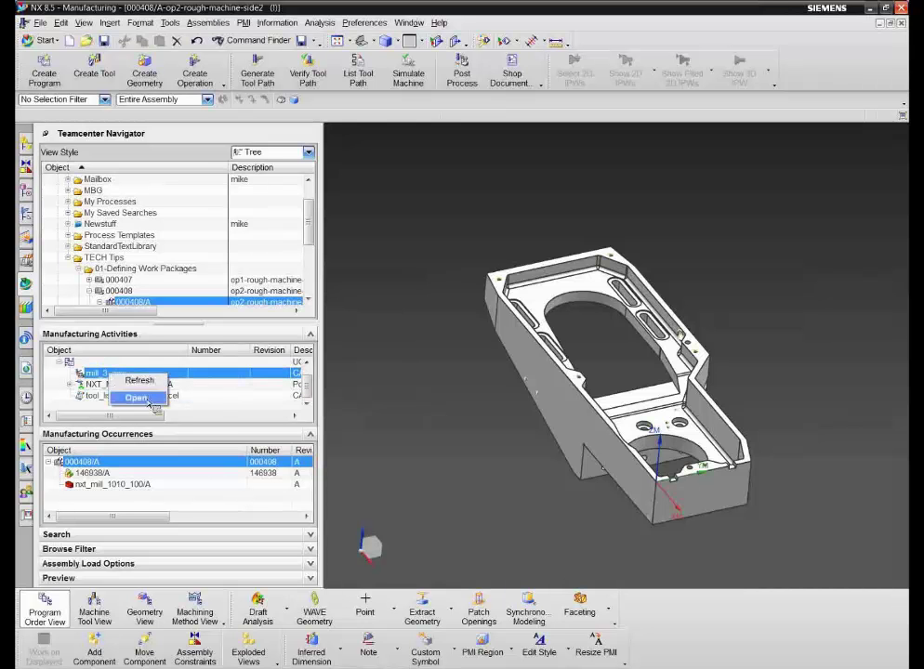
click(137, 398)
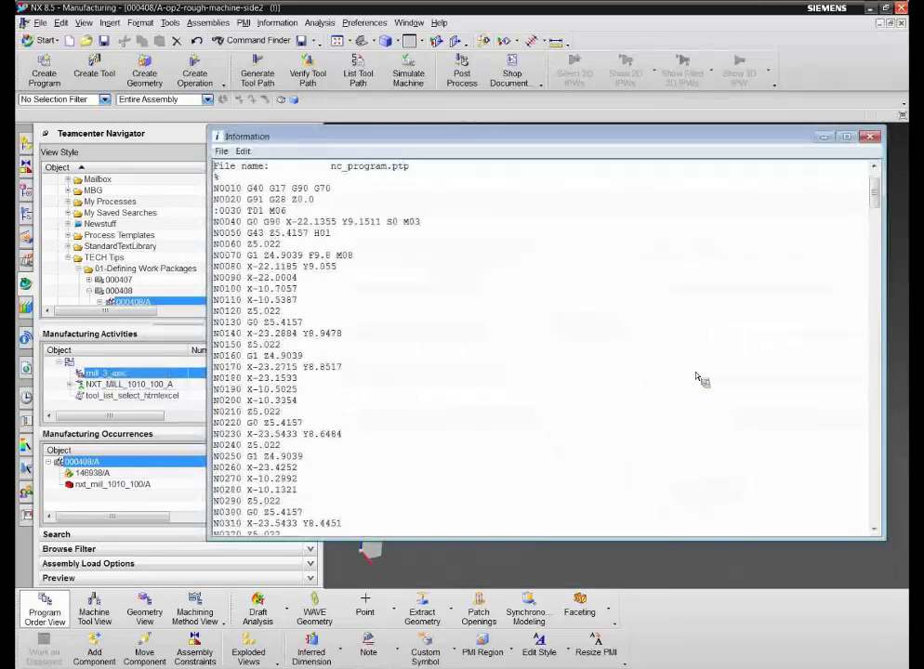
click(869, 137)
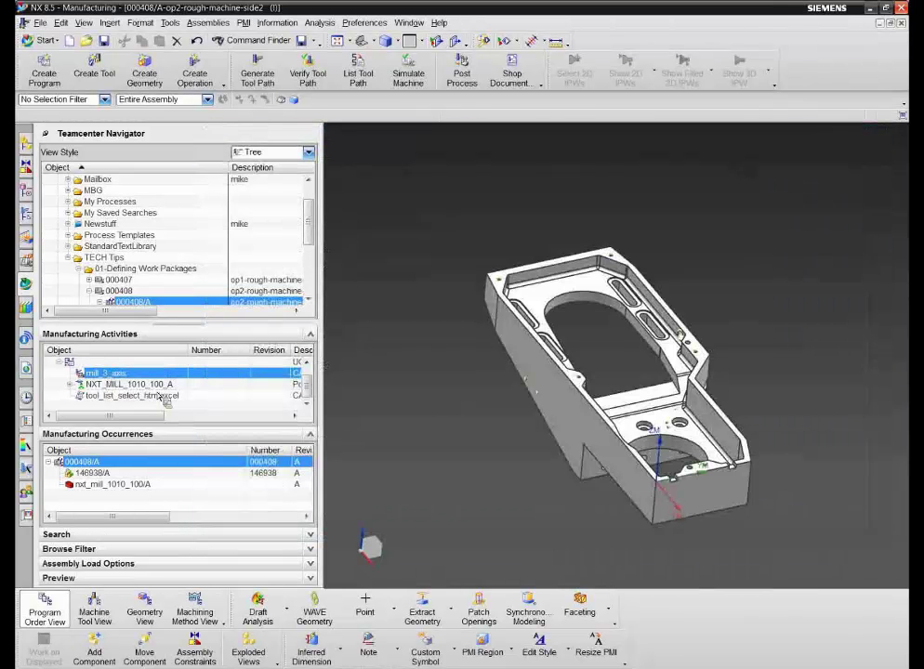
Step: Expand work package 000408 under 01-Defining Work Packages to show revision 000408/A
drag(78, 376, 101, 298)
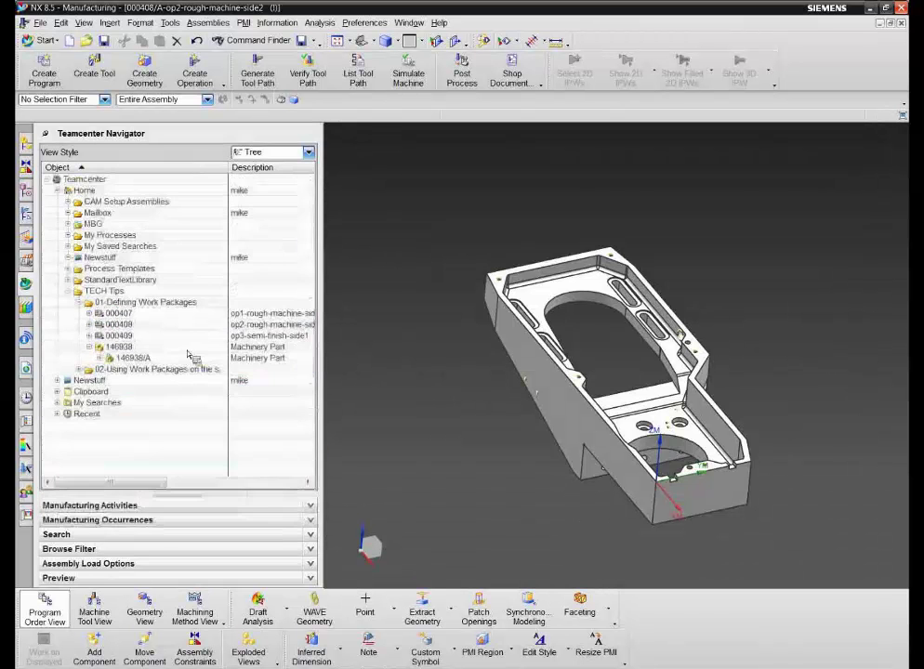
click(90, 325)
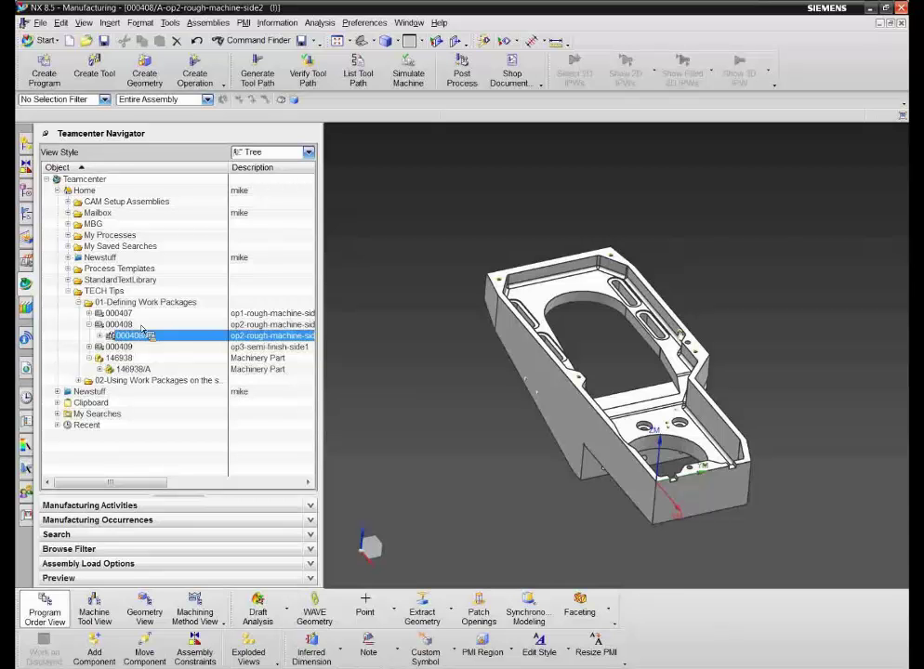
Step: Create the A3-size drawing 000408-A-dwg1 for 000408/A, skipping the library class choice
key(ctrl+n)
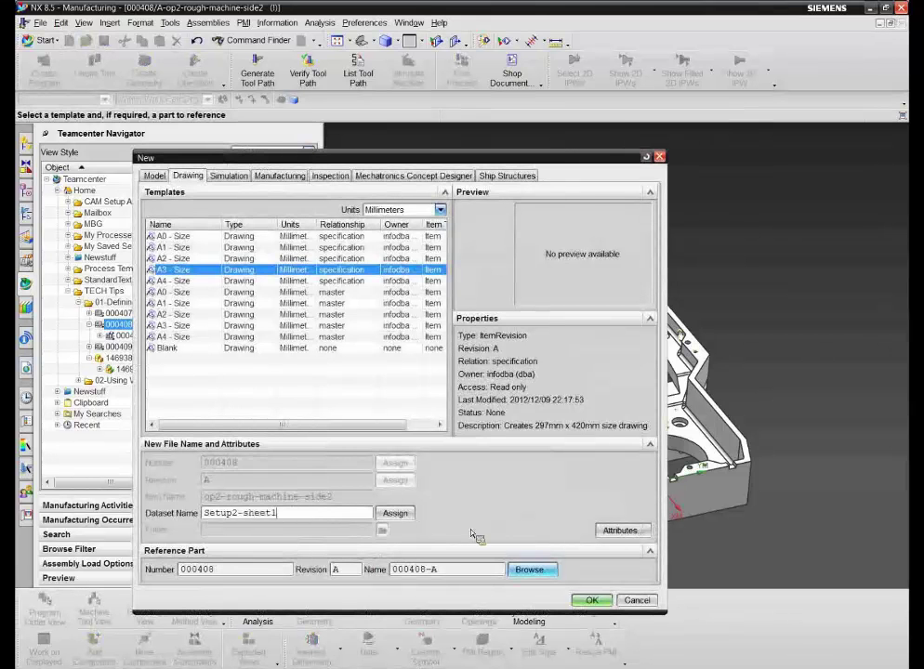
click(394, 514)
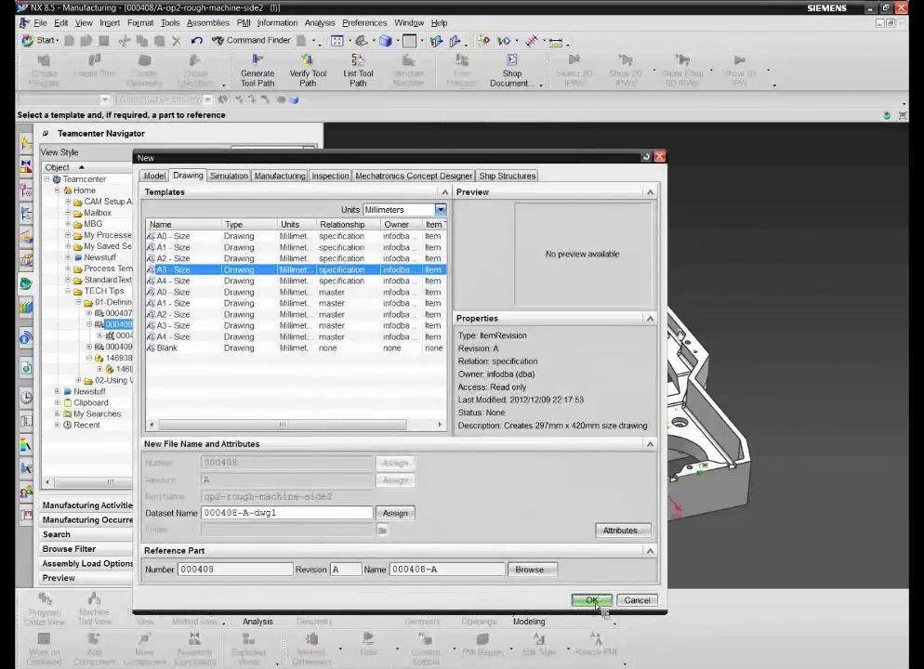
click(593, 602)
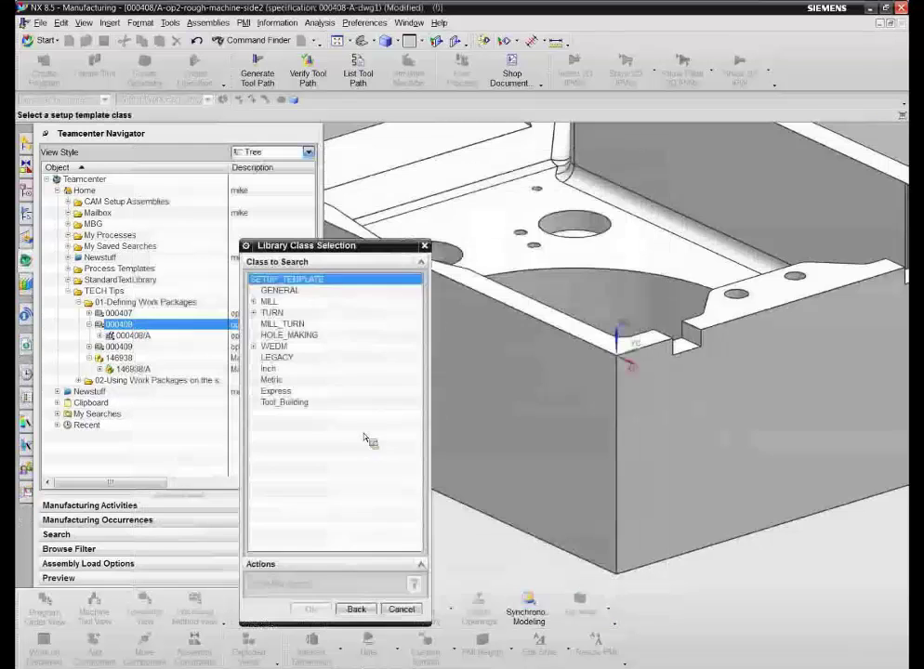
click(358, 610)
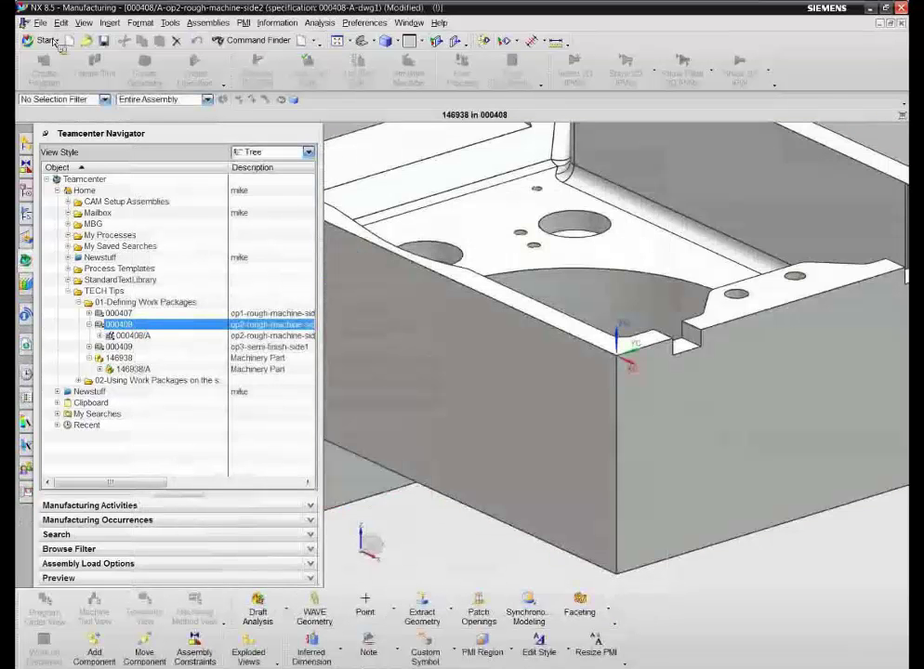
Step: Enter the issuer's name in the title block's First Issued cell
click(49, 41)
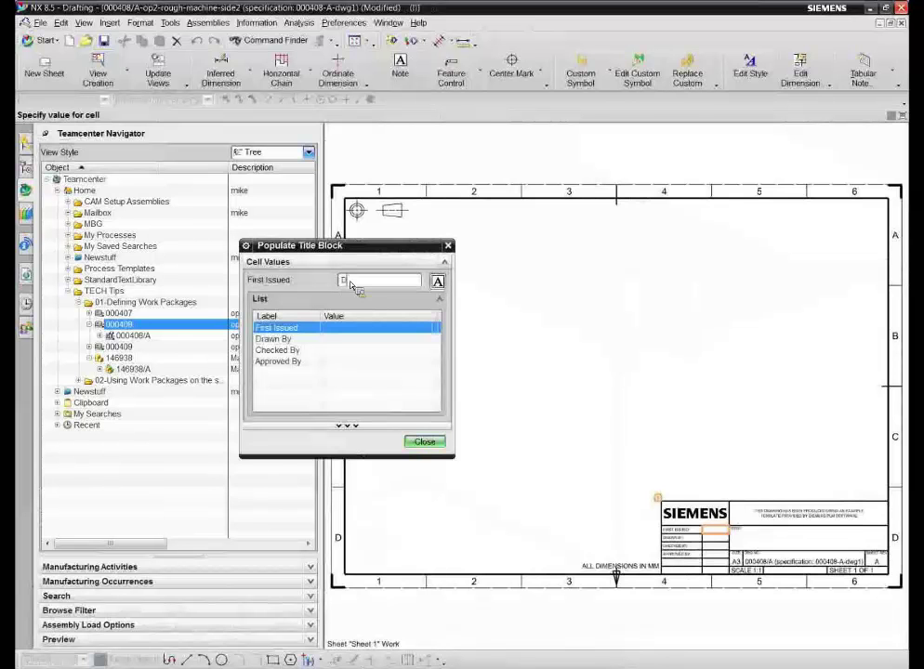
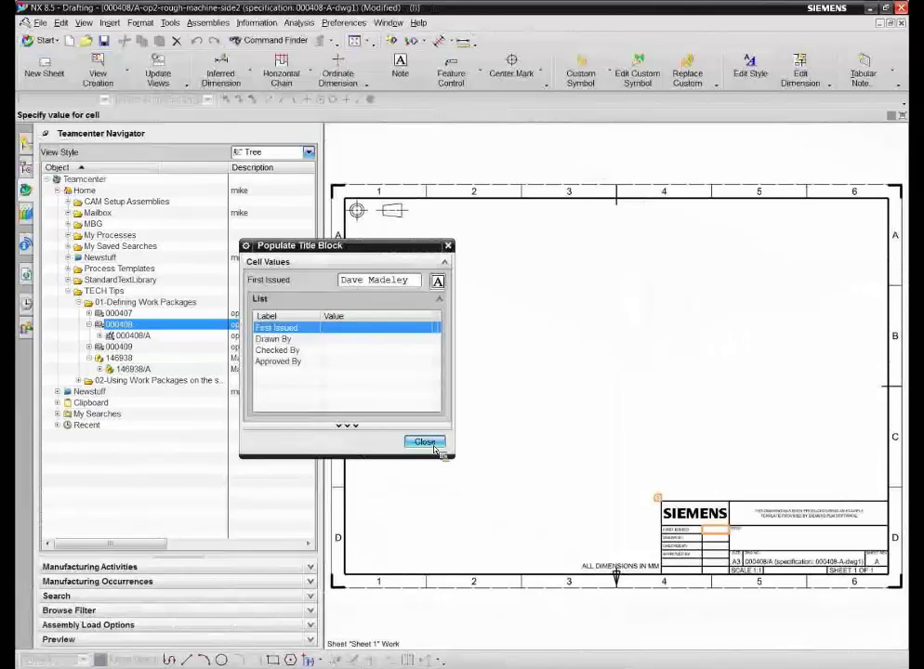
key(Return)
click(425, 441)
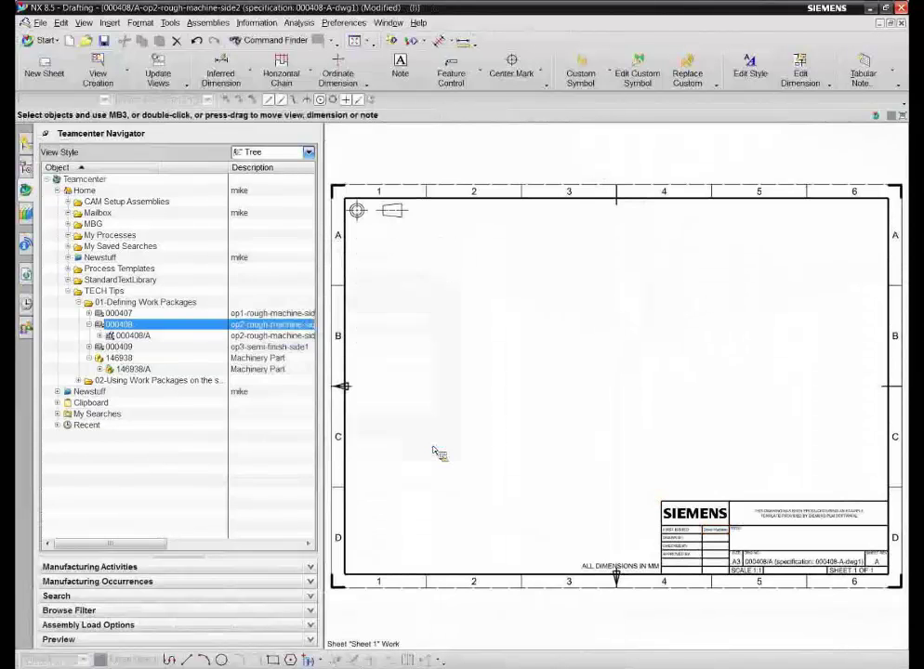
key(v)
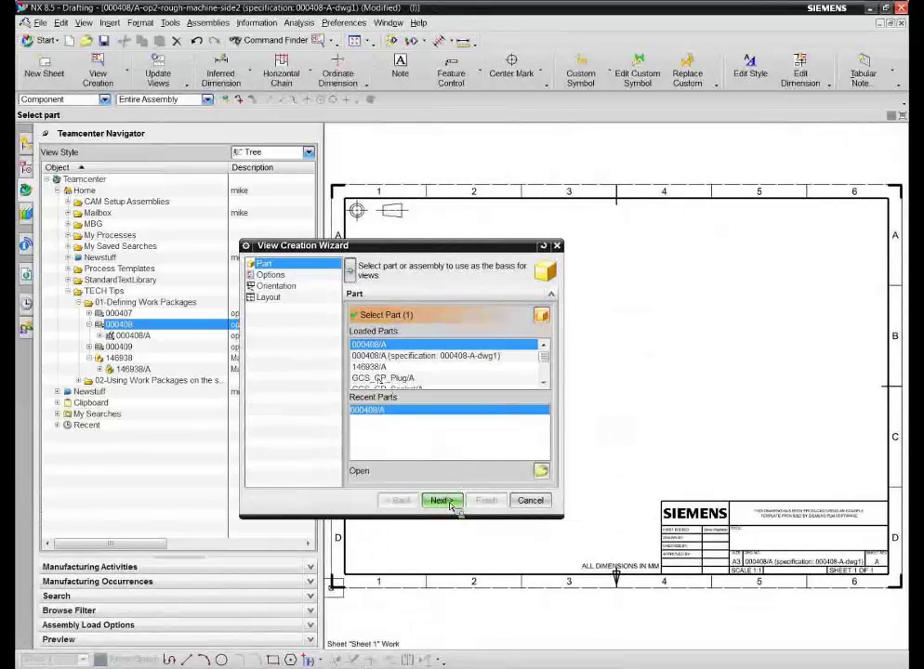
click(452, 504)
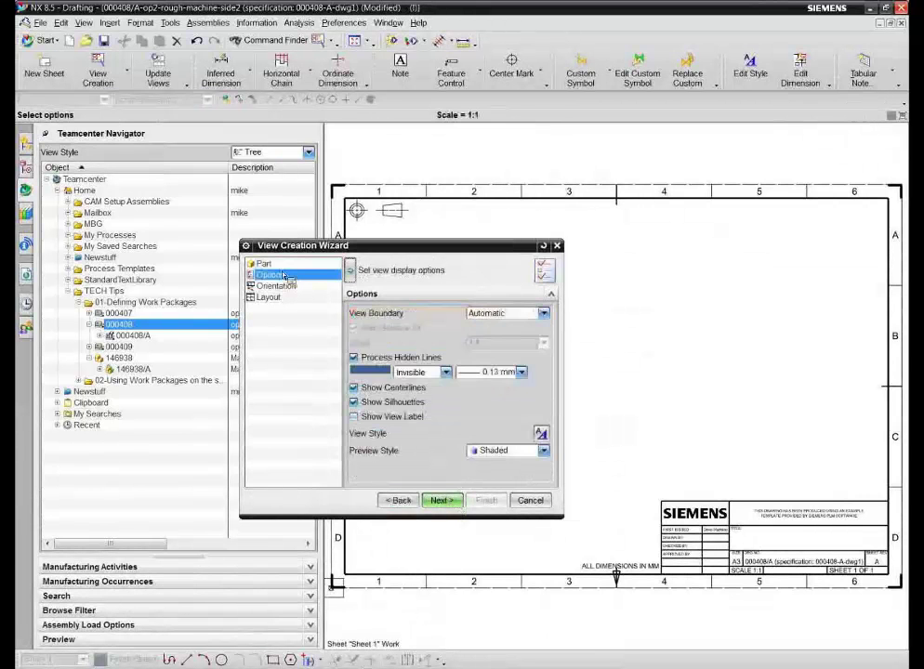
click(449, 503)
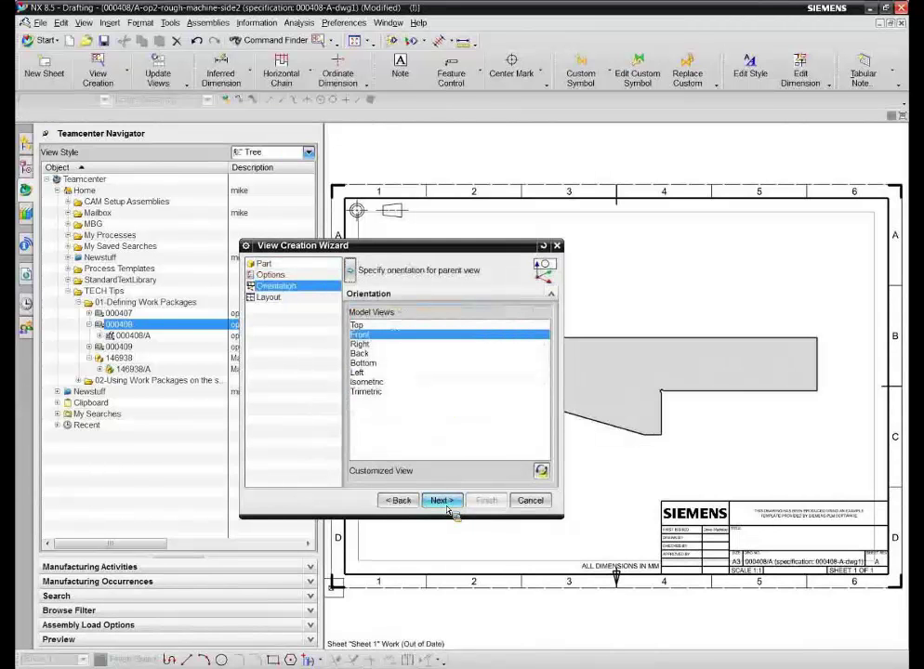
click(442, 501)
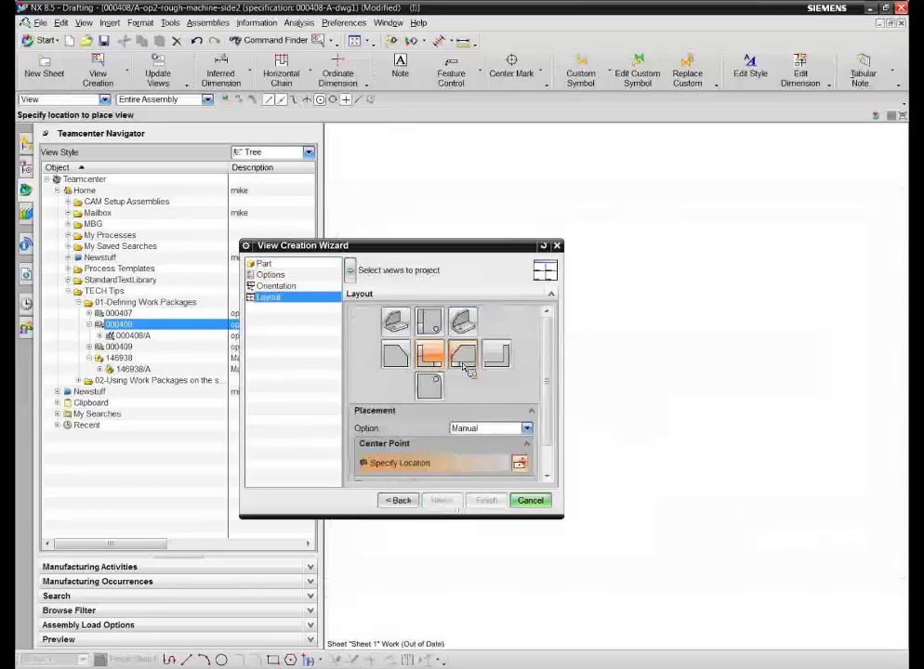
Step: Abandon view creation and expand 000407 to show 000407/A and its drawing 000407-A-dwg1
key(Escape)
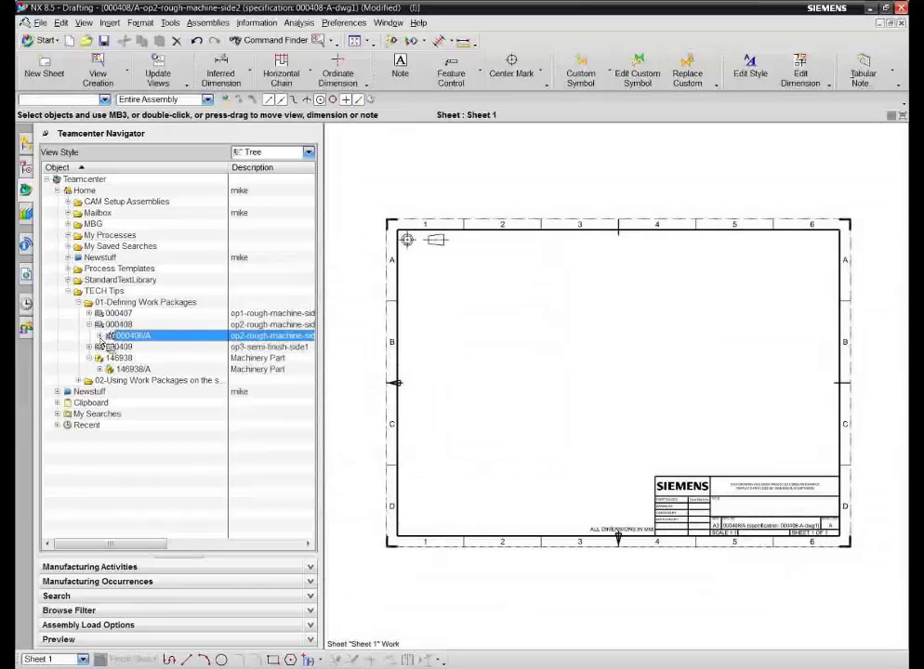
click(89, 324)
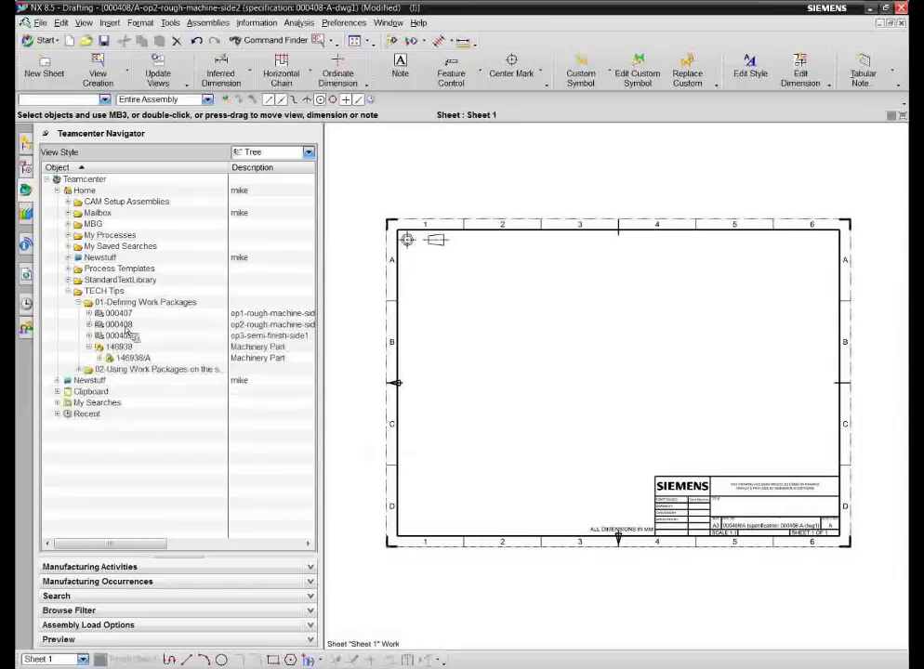
click(89, 313)
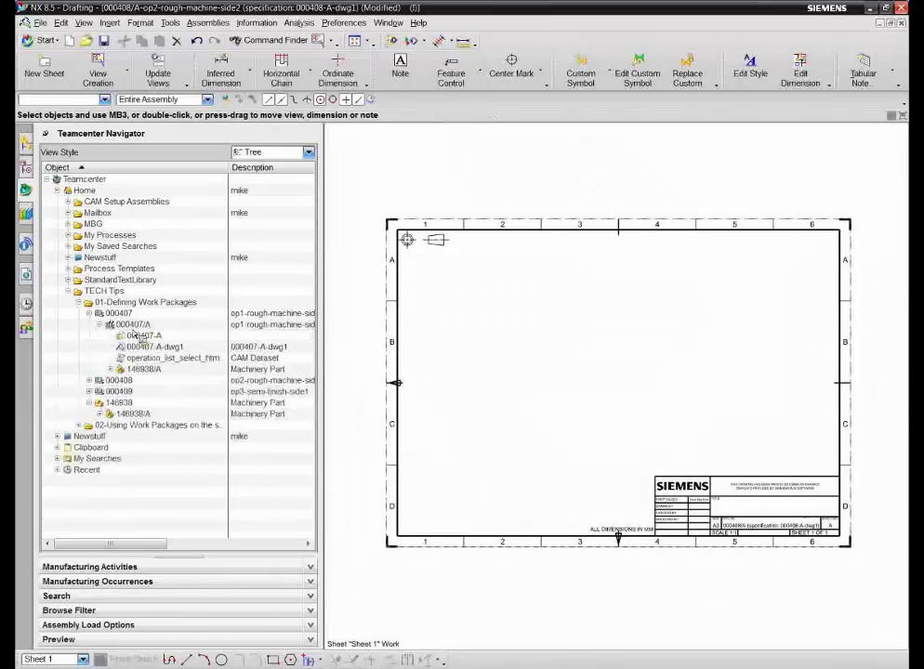
click(136, 324)
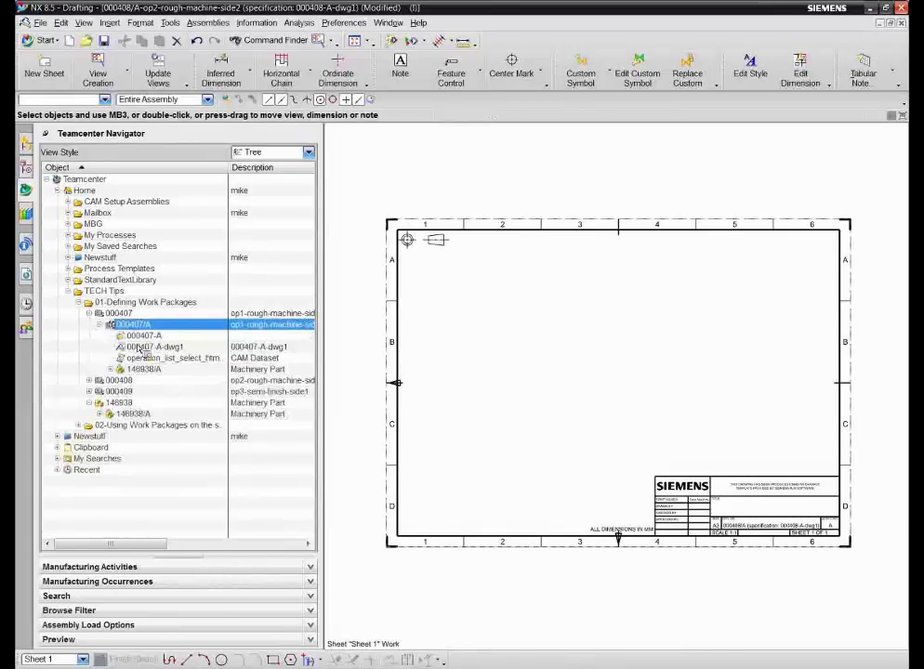
click(157, 346)
drag(184, 348, 101, 171)
Step: Close all open parts without saving the modified drawing
click(40, 22)
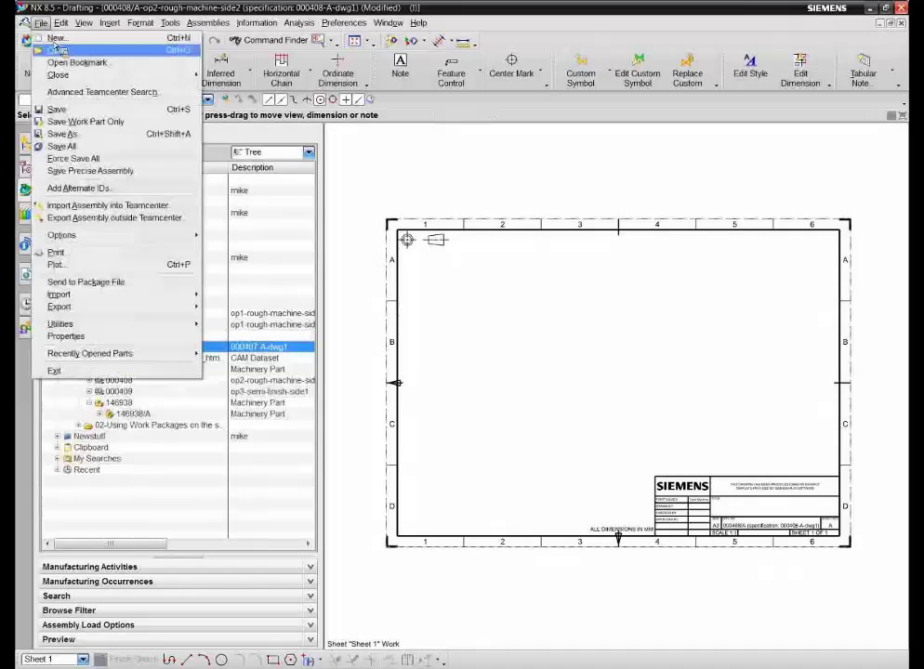
mouse_move(58, 61)
click(246, 86)
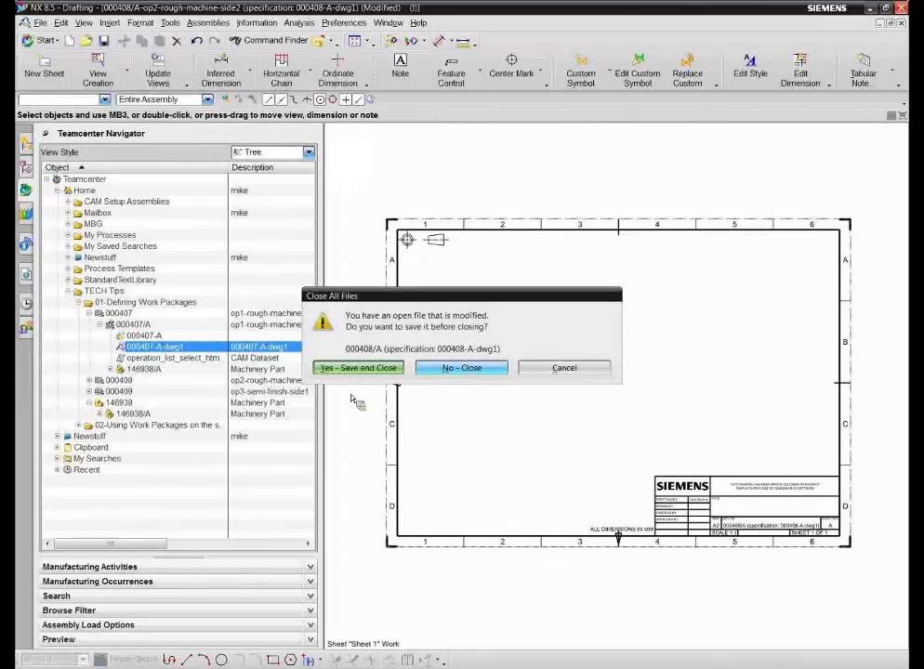
key(Tab)
key(Return)
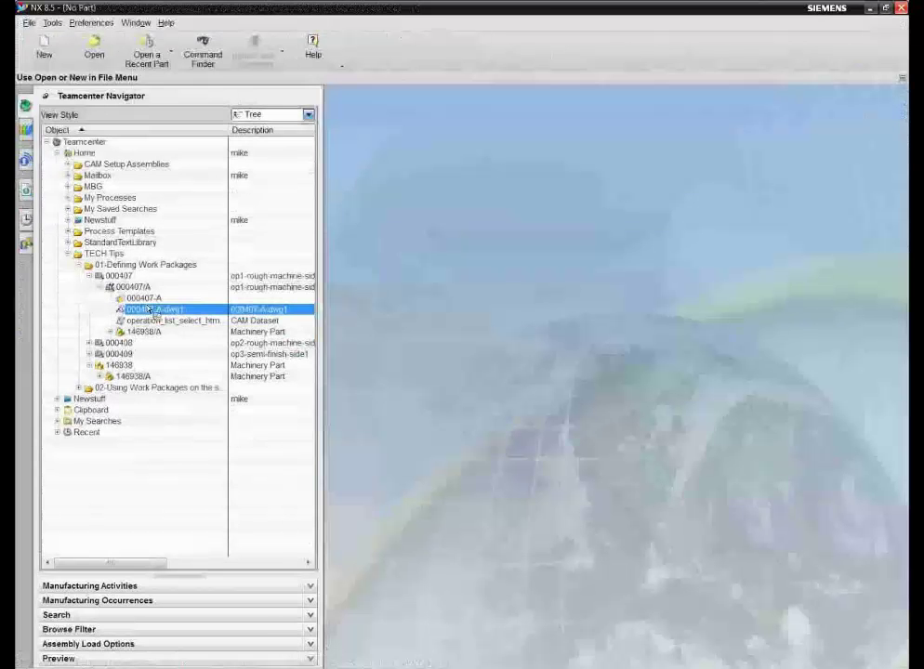
right_click(147, 310)
click(173, 326)
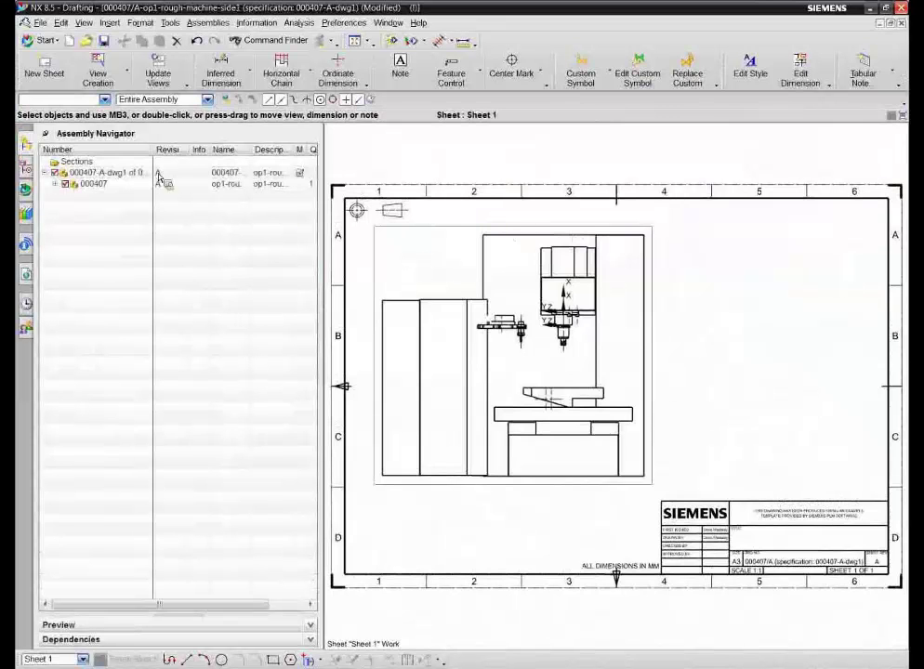
click(40, 22)
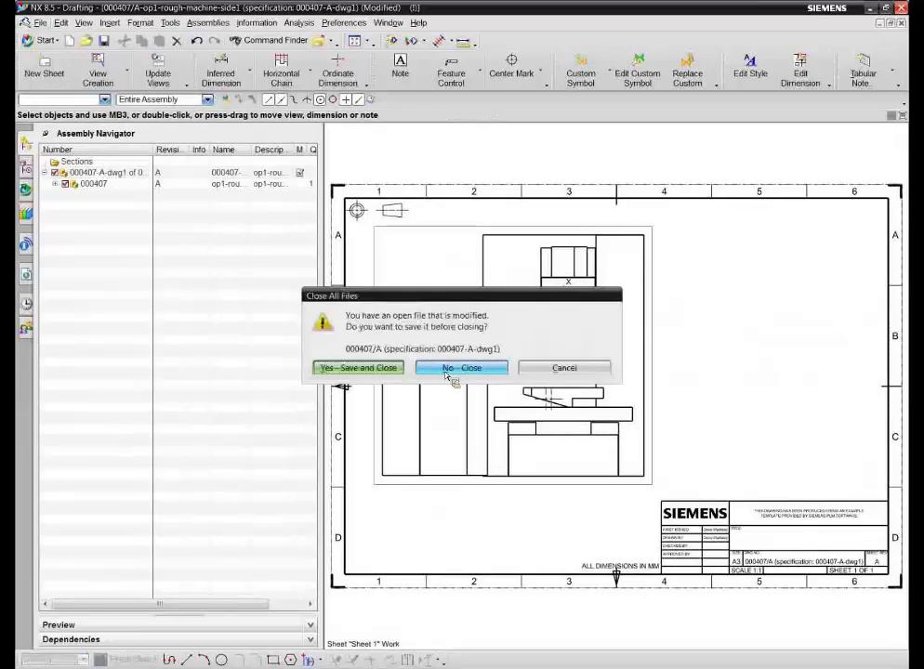
click(445, 428)
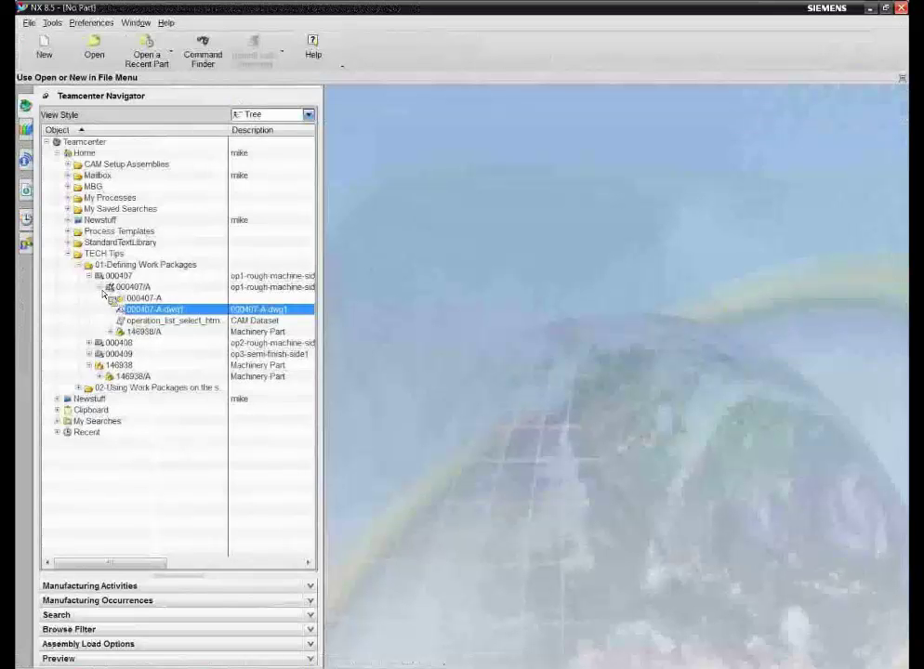
click(119, 288)
Step: Collapse 000407/A and package 000407, then select the 146938/A machinery part revision
double_click(122, 290)
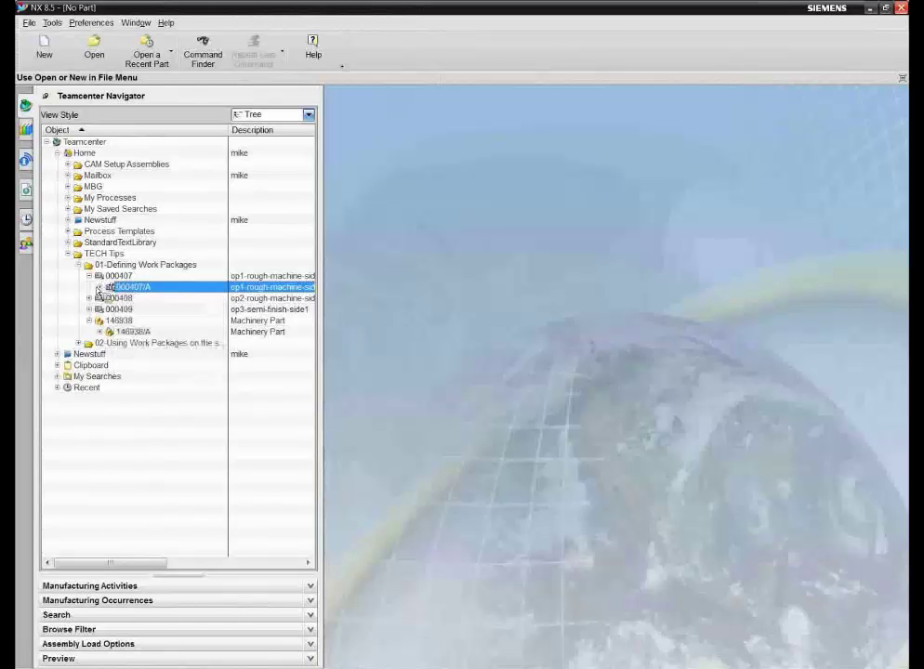
click(90, 275)
click(132, 321)
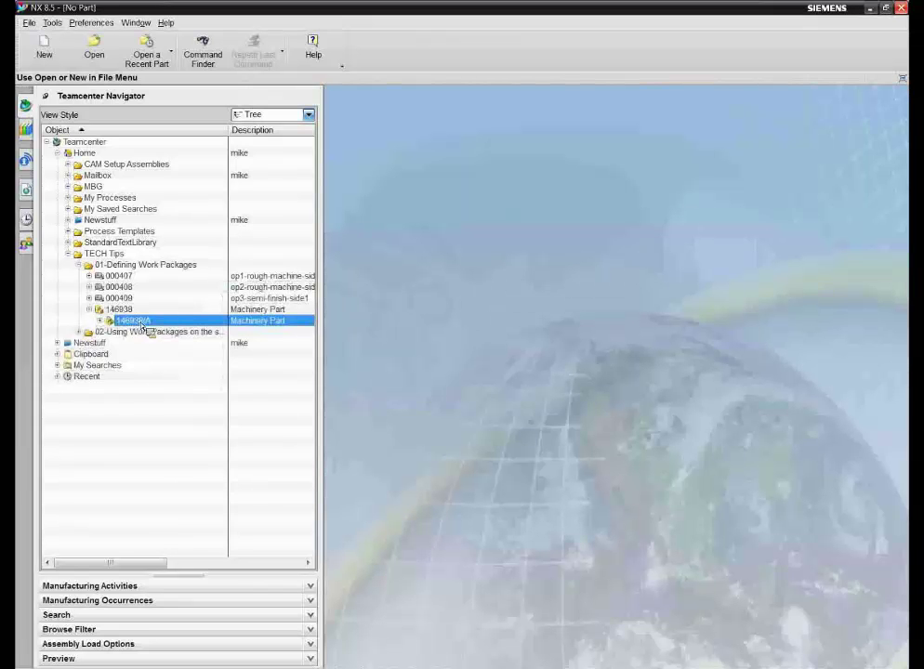
mouse_move(141, 328)
Step: Expand packages 000407, 000408 and 000409, then minimise NX and show slide 10
click(89, 275)
click(89, 298)
click(89, 319)
click(130, 331)
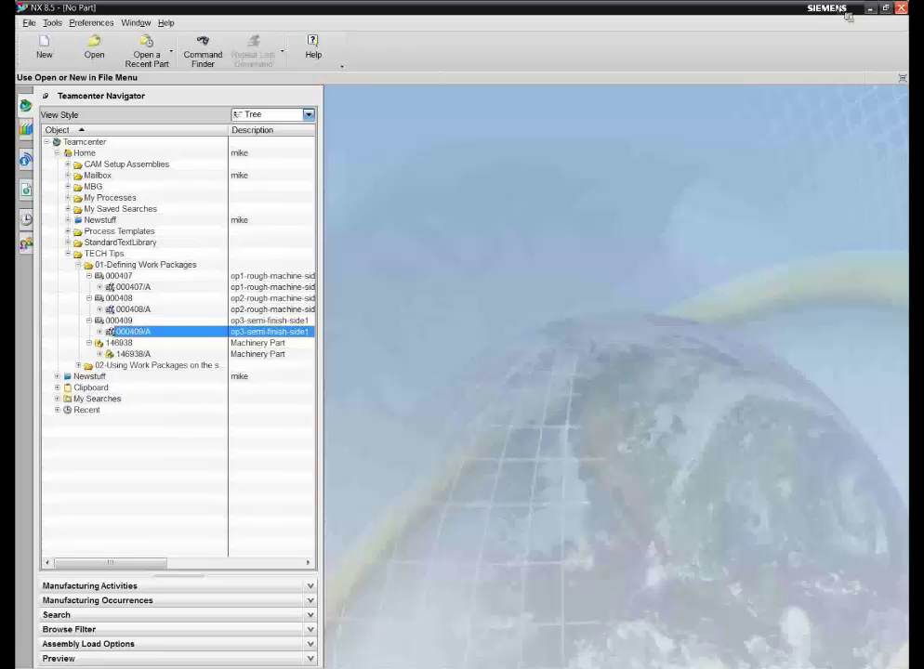
click(872, 9)
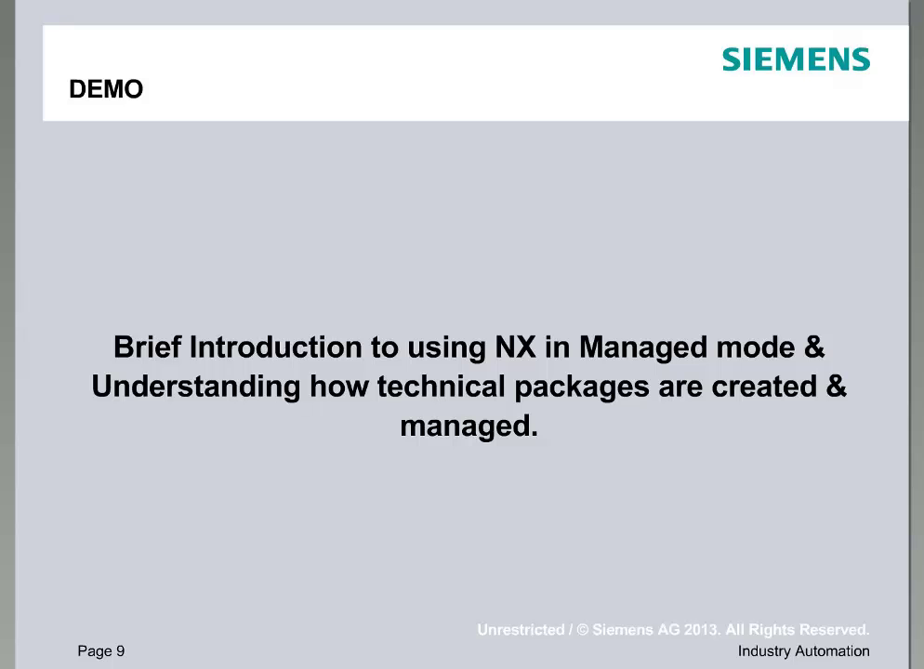
key(Right)
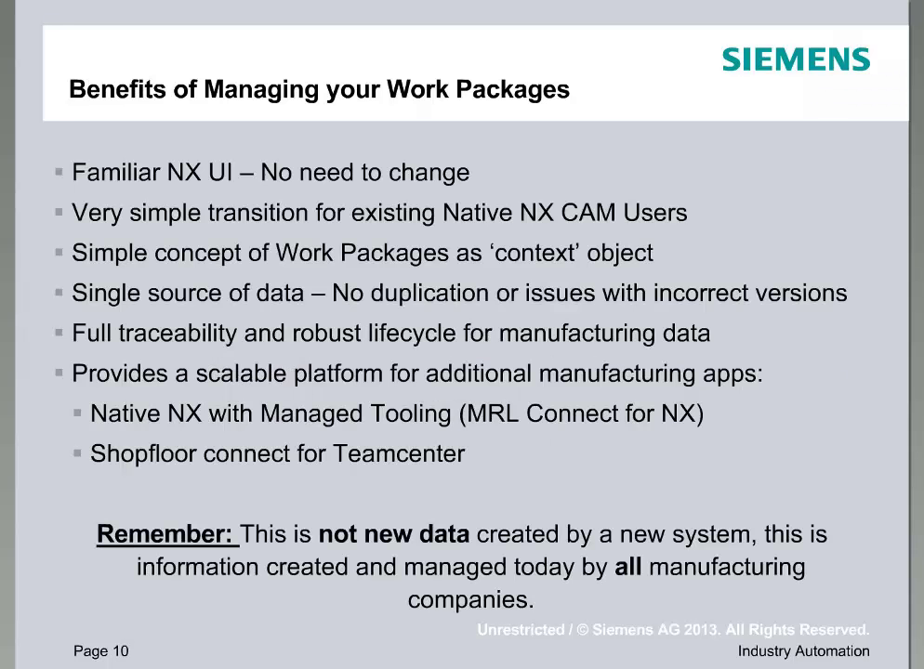